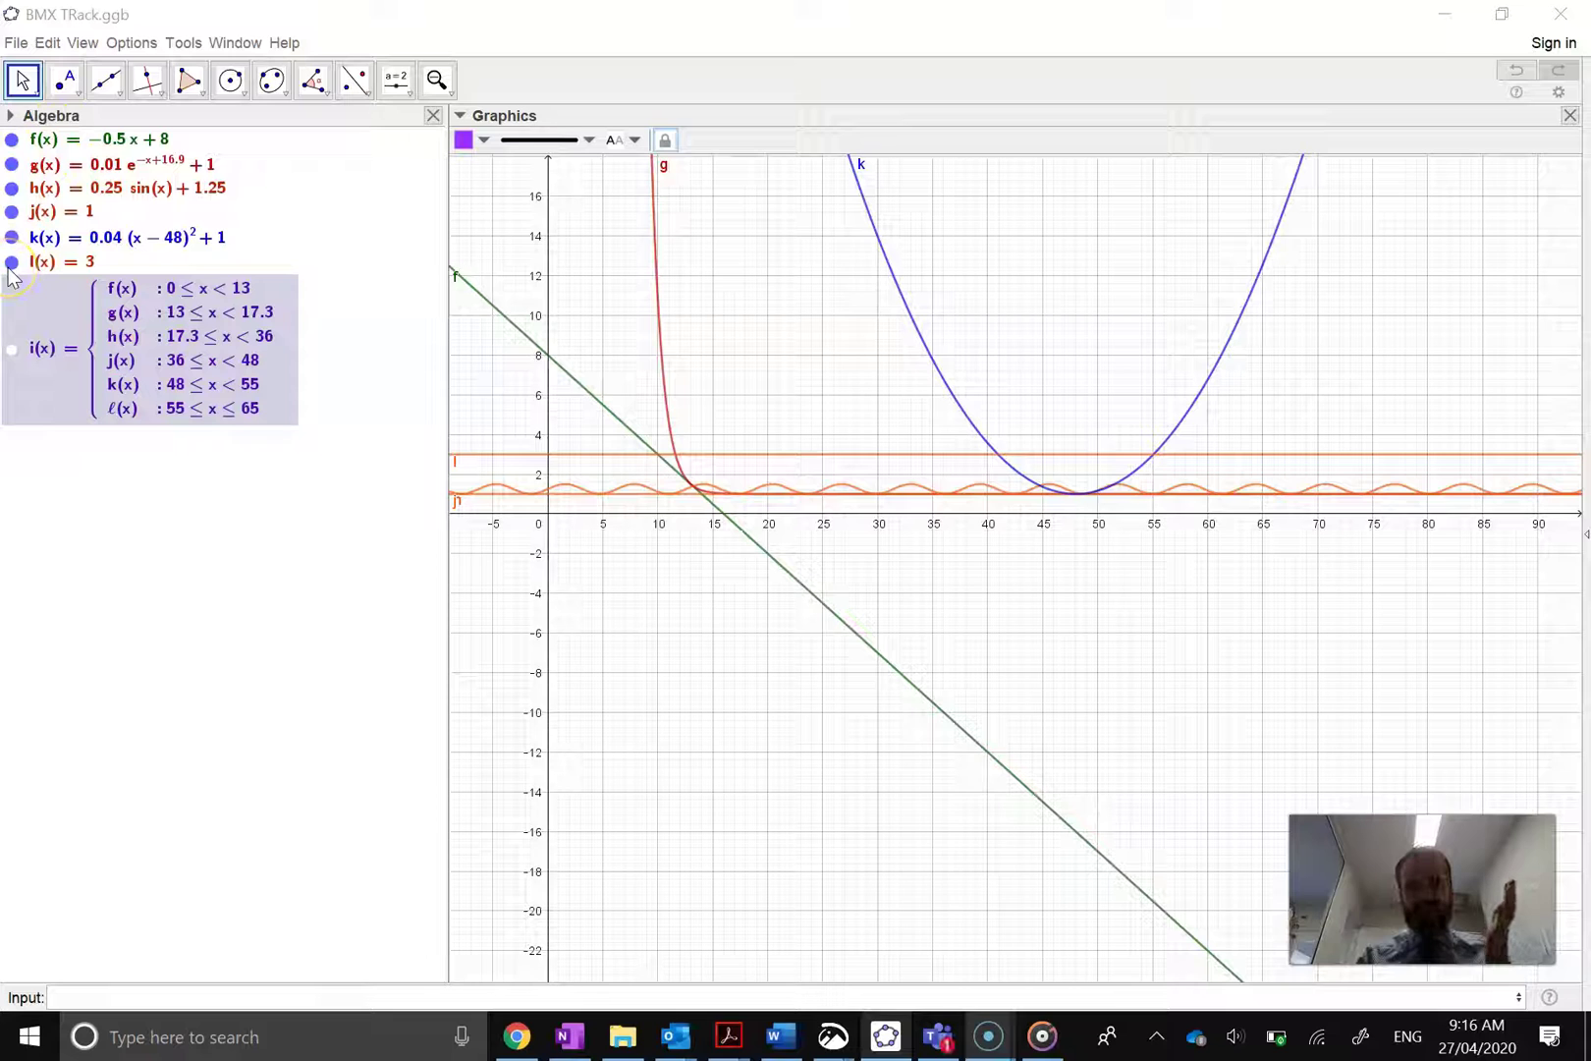
Hide the combined i(x) piecewise graph and start a new Input Bar entry
{"action": "left_click", "coordinate": [15, 351]}
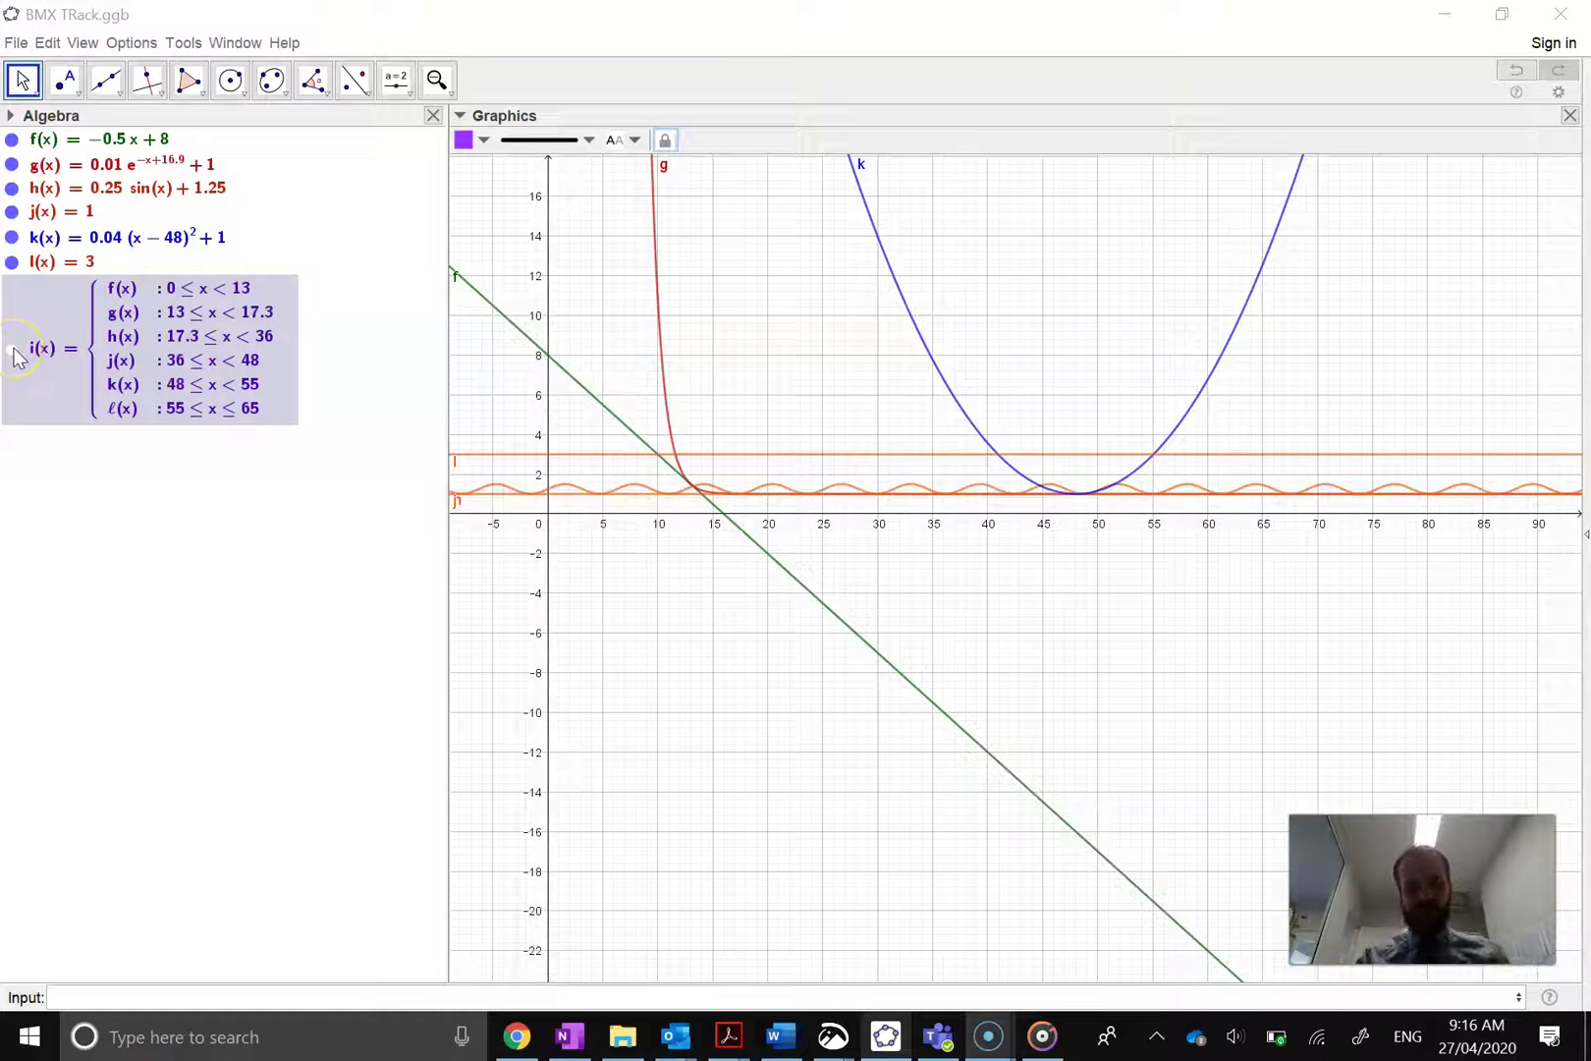
{"action": "left_click", "coordinate": [12, 349]}
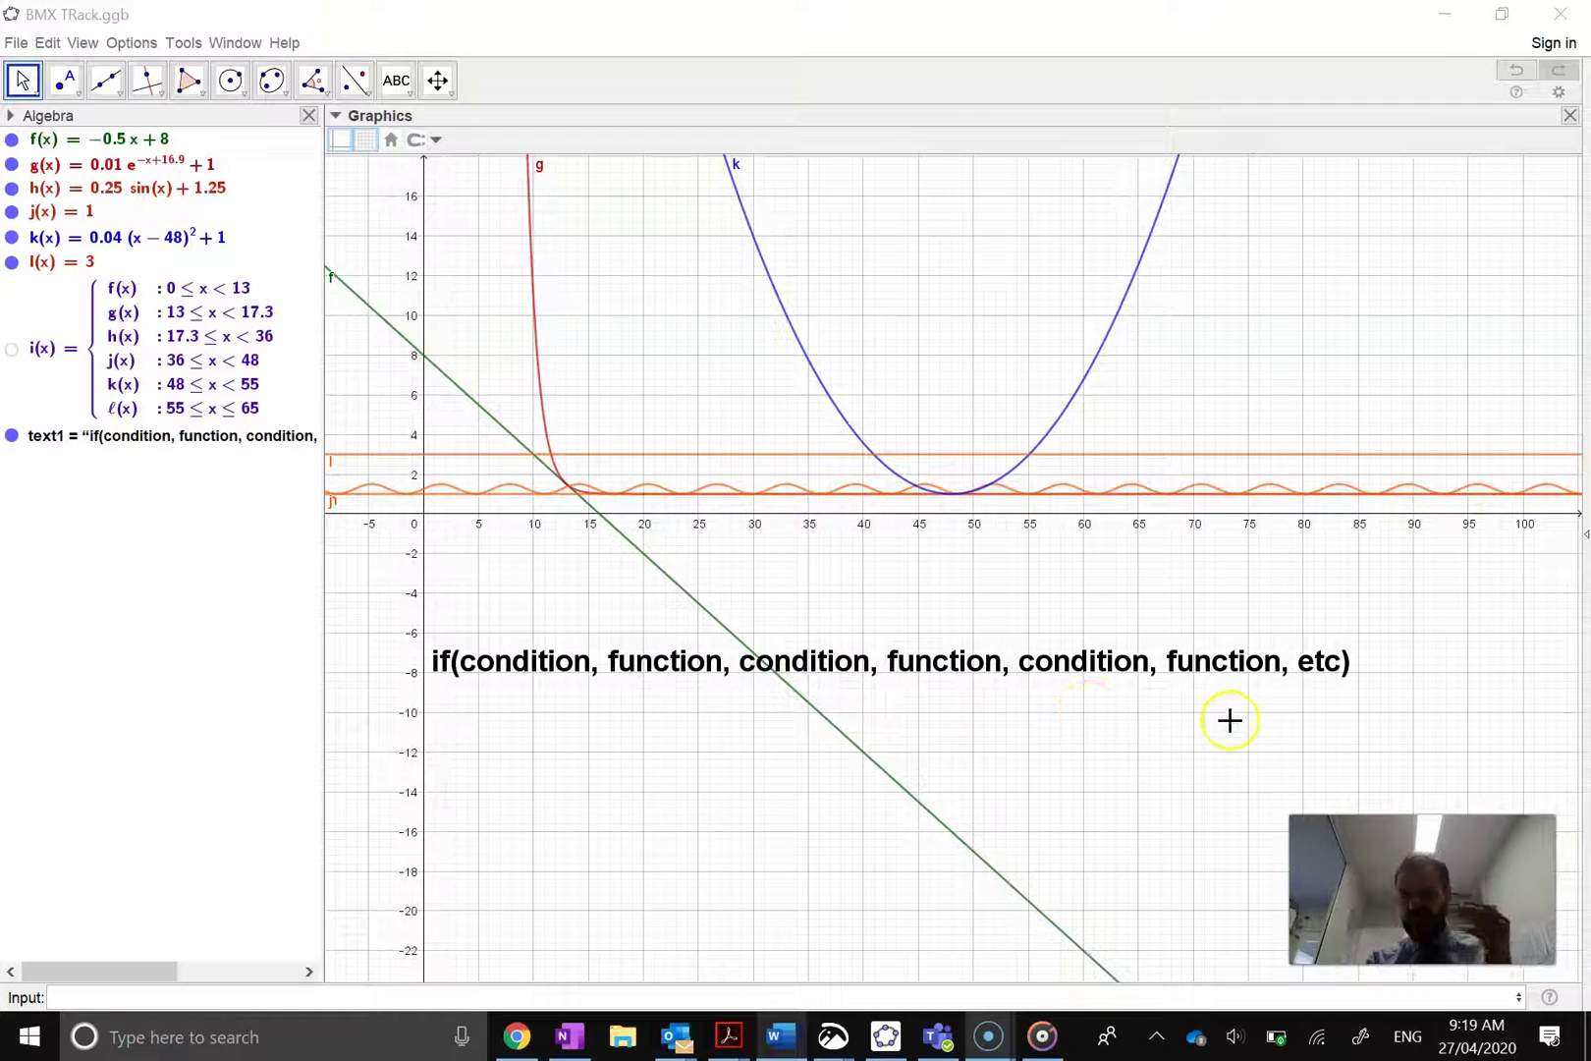
{"action": "left_click", "coordinate": [117, 995]}
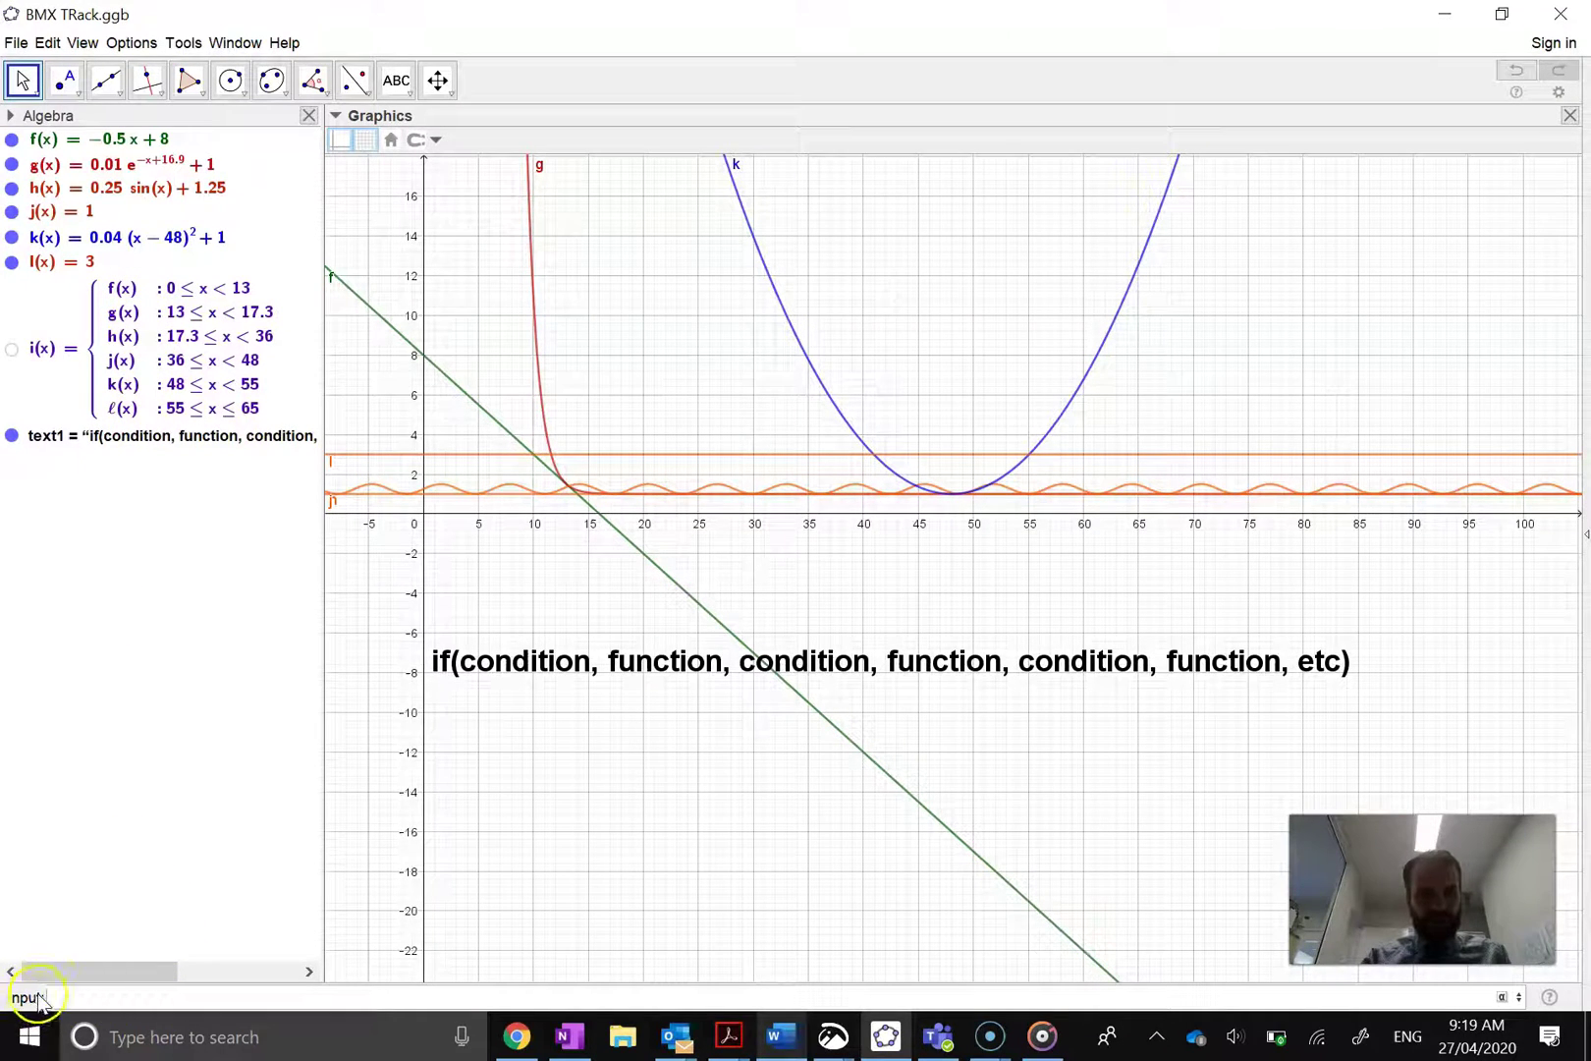
Begin defining p(x)=If(0<=x<13, f, …), checking i(x)'s conditions for reference
{"action": "left_click", "coordinate": [78, 1000]}
{"action": "type", "text": "p(x"}
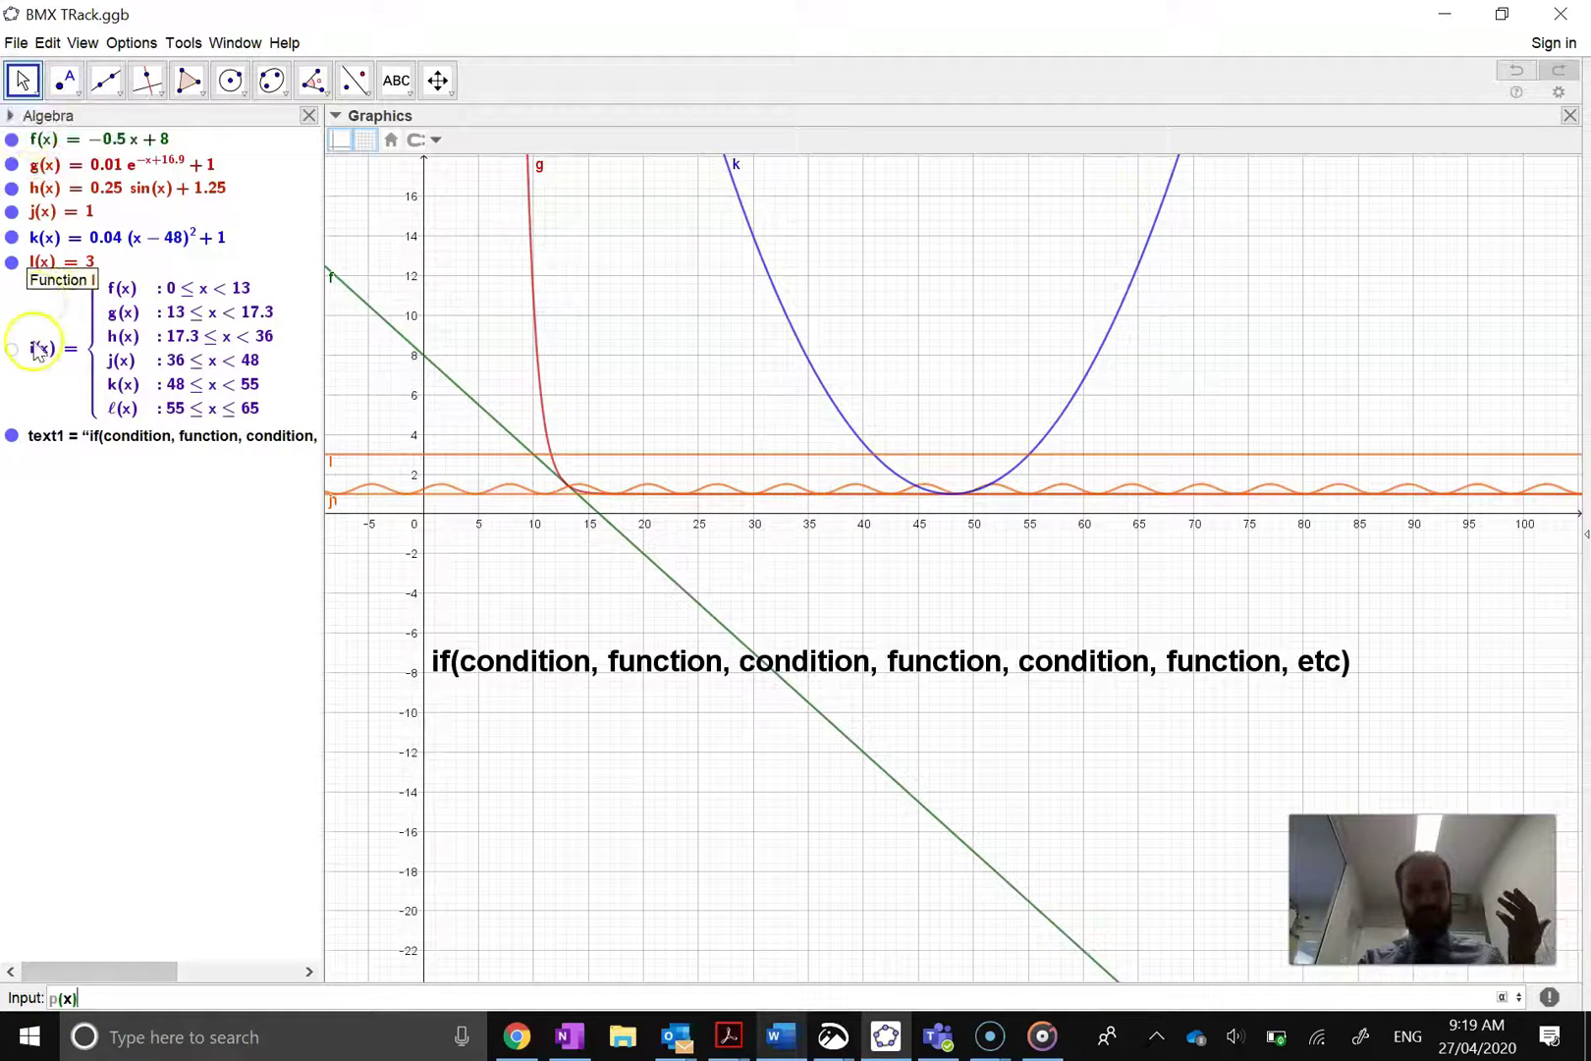
{"action": "type", "text": "="}
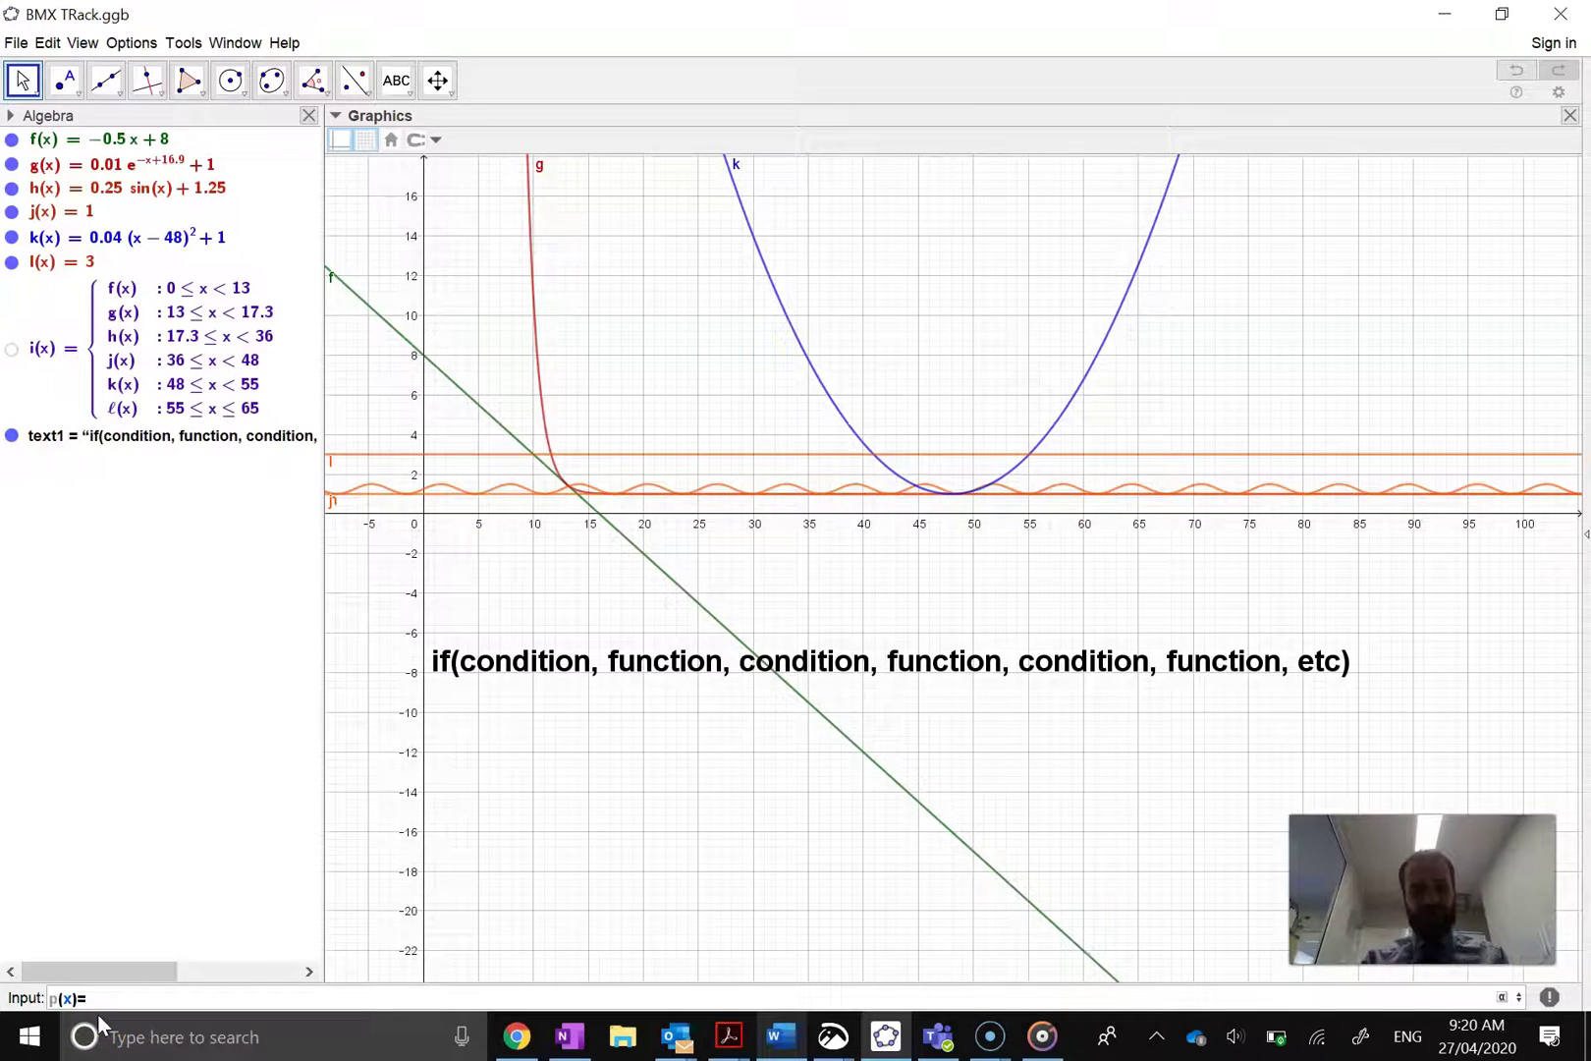
{"action": "type", "text": "if("}
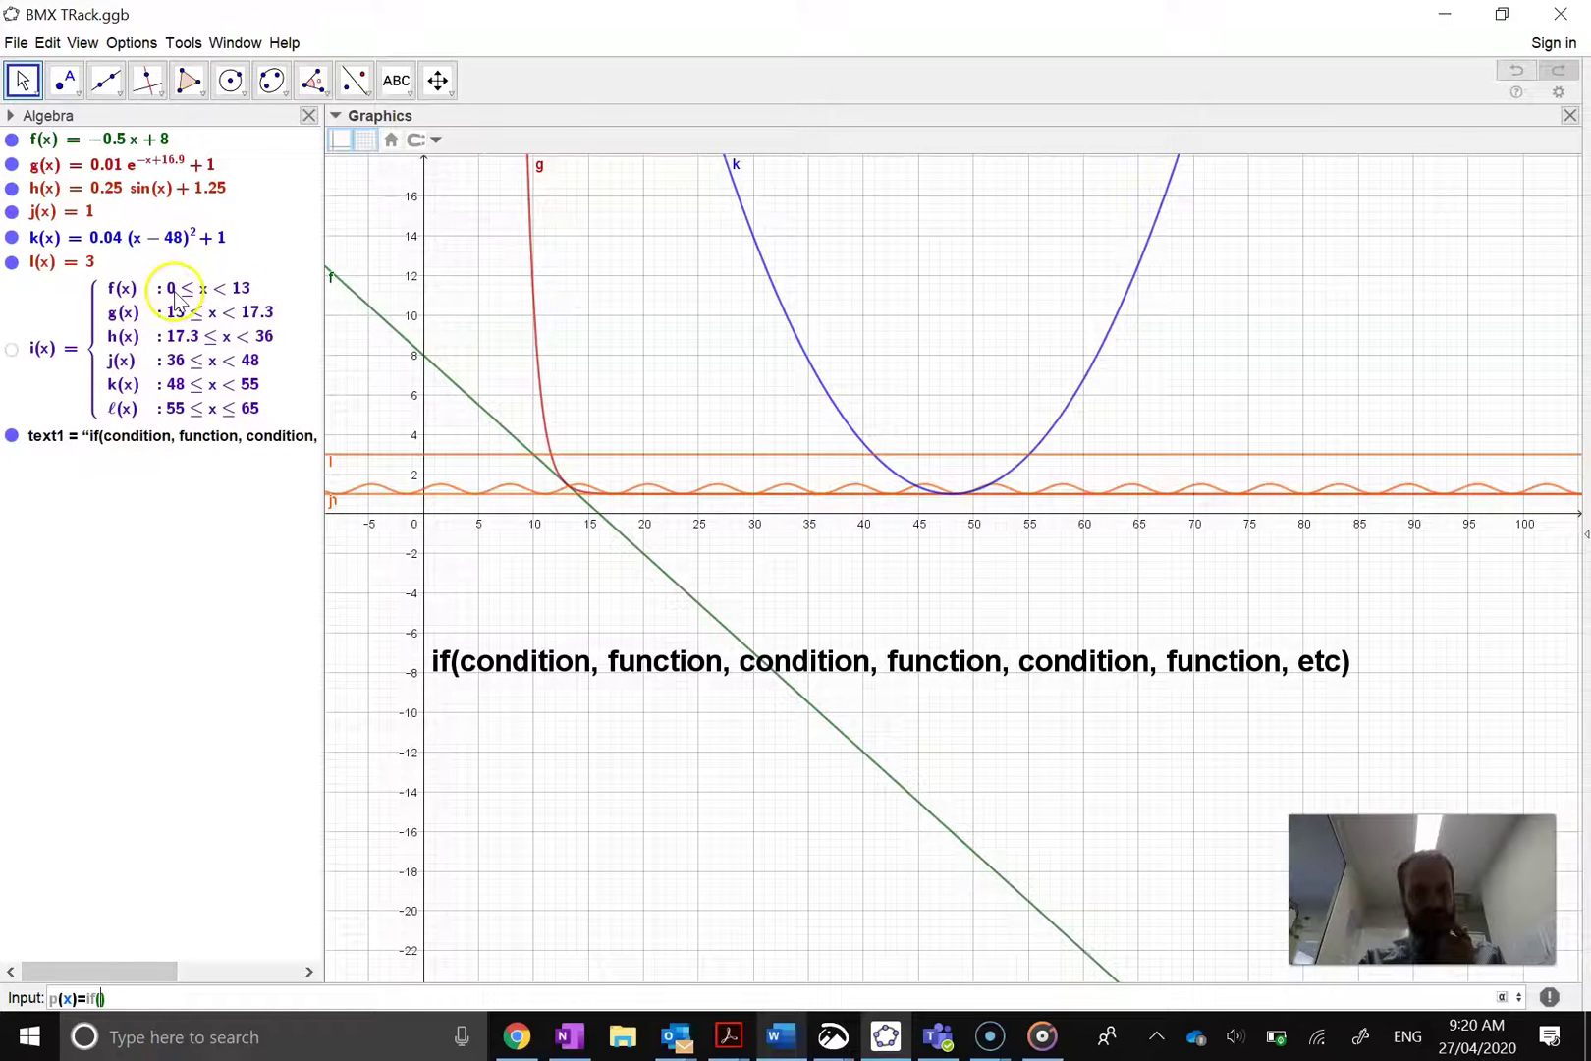
{"action": "mouse_move", "coordinate": [177, 298]}
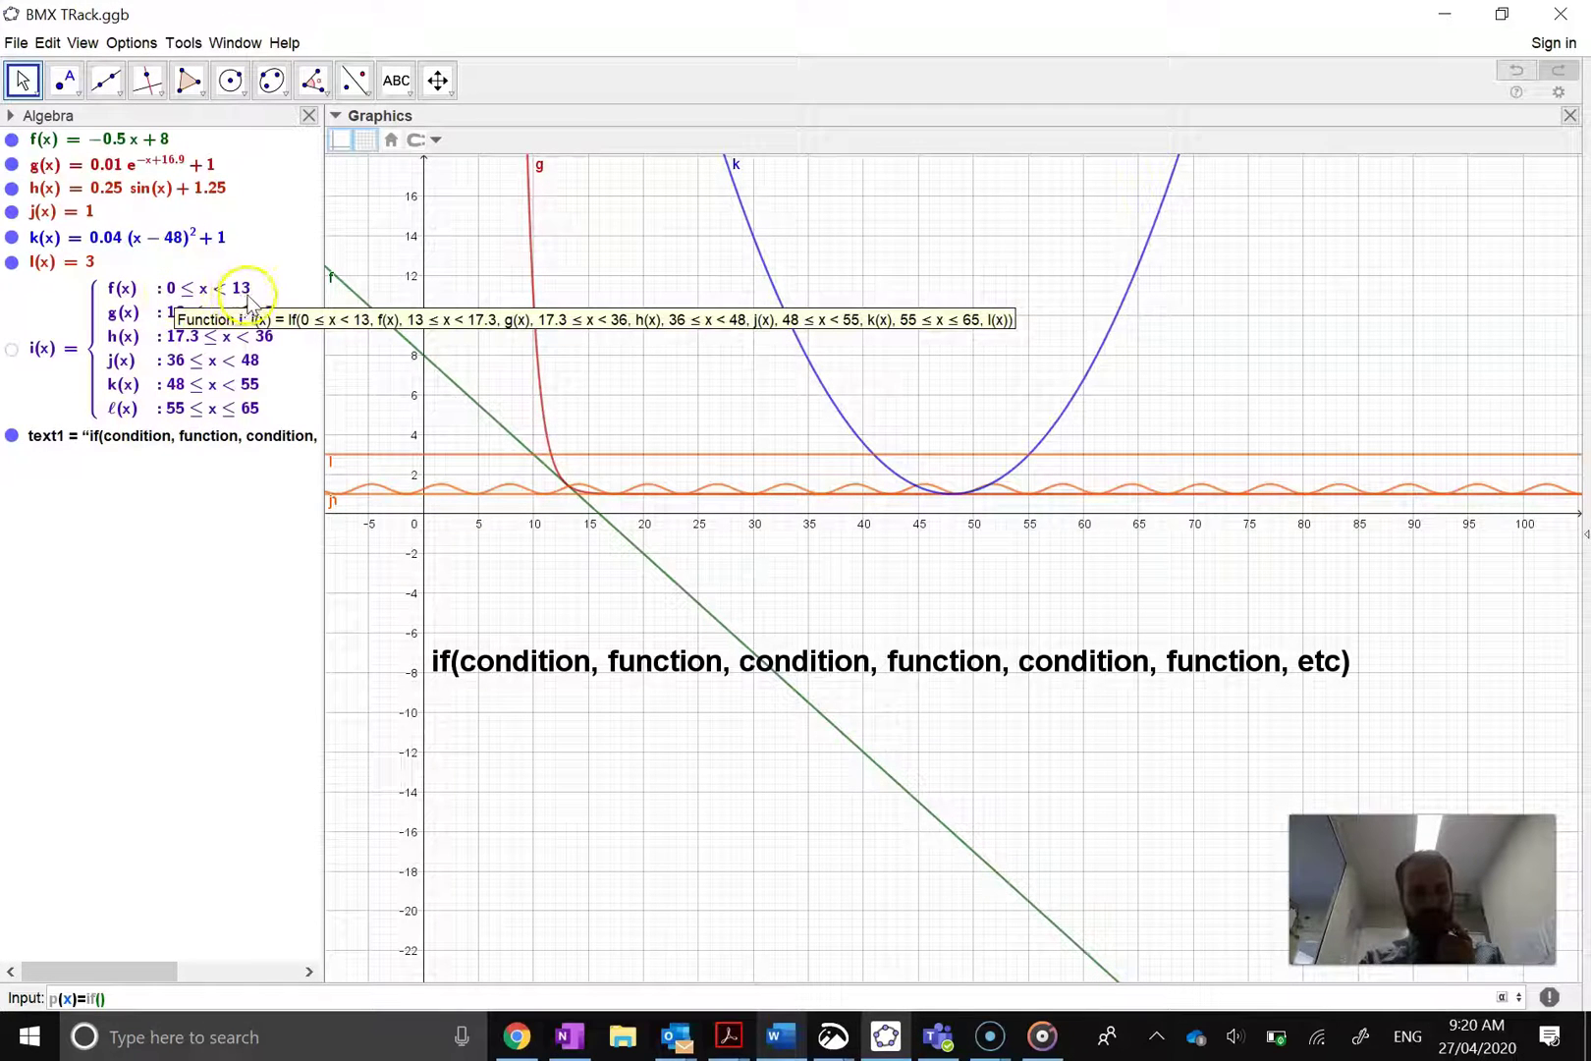
{"action": "type", "text": "0<=x<13,"}
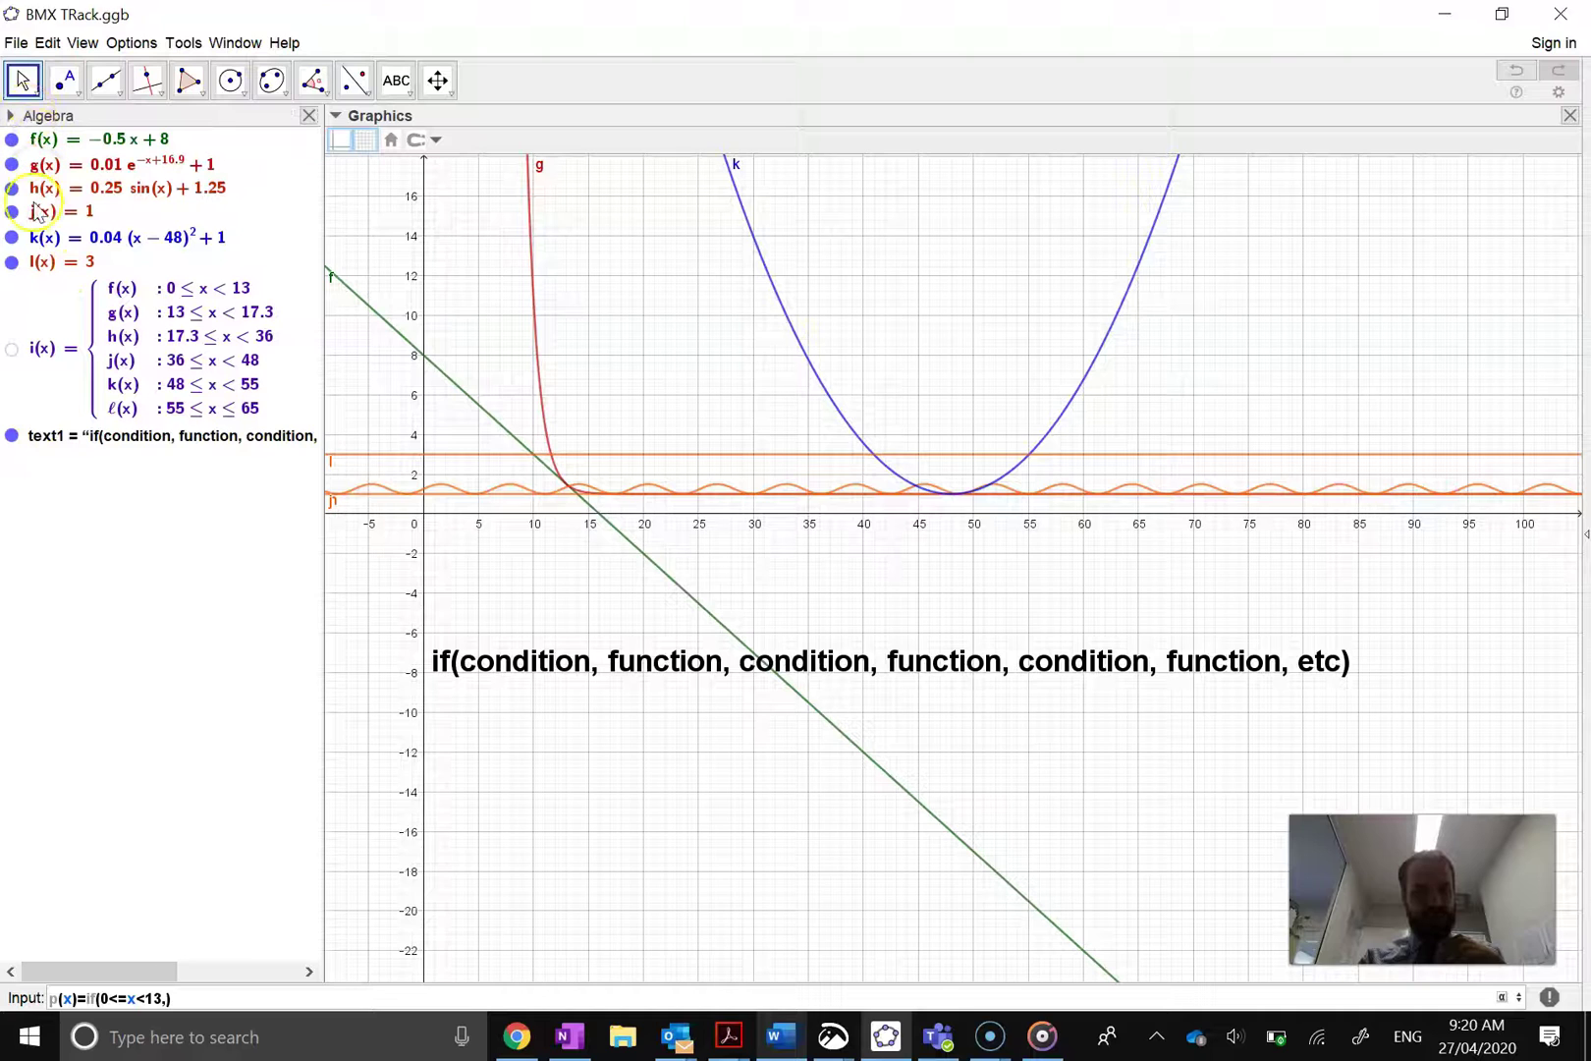
{"action": "type", "text": "f)"}
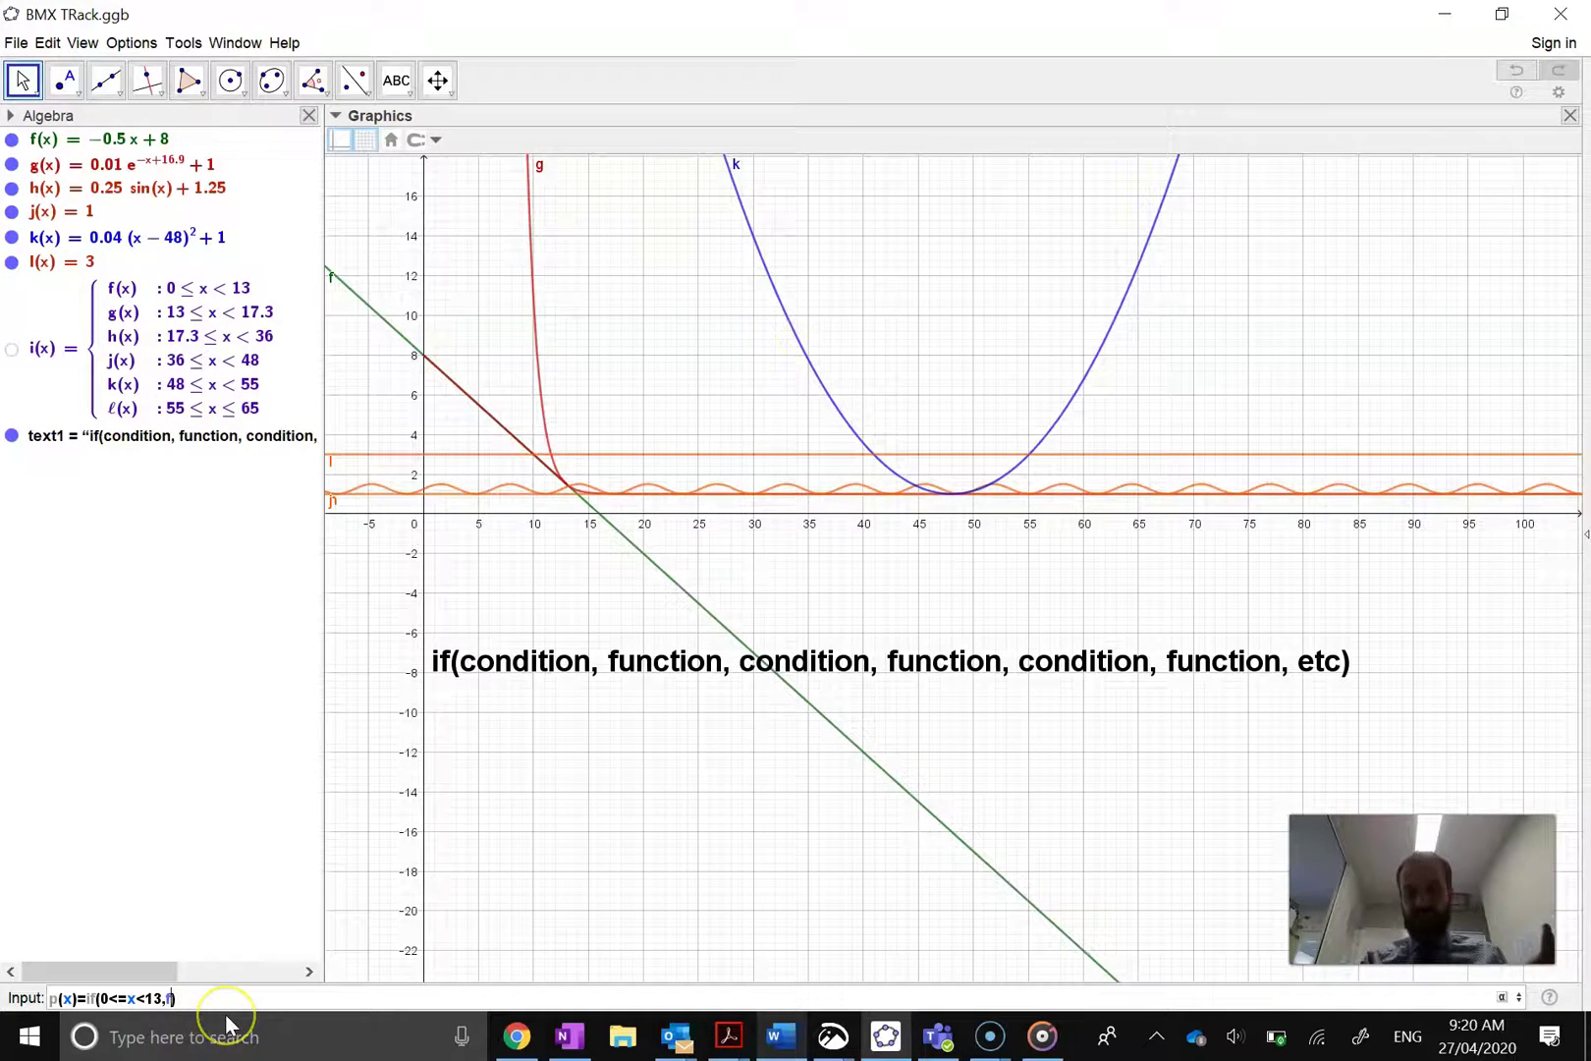
{"action": "type", "text": ","}
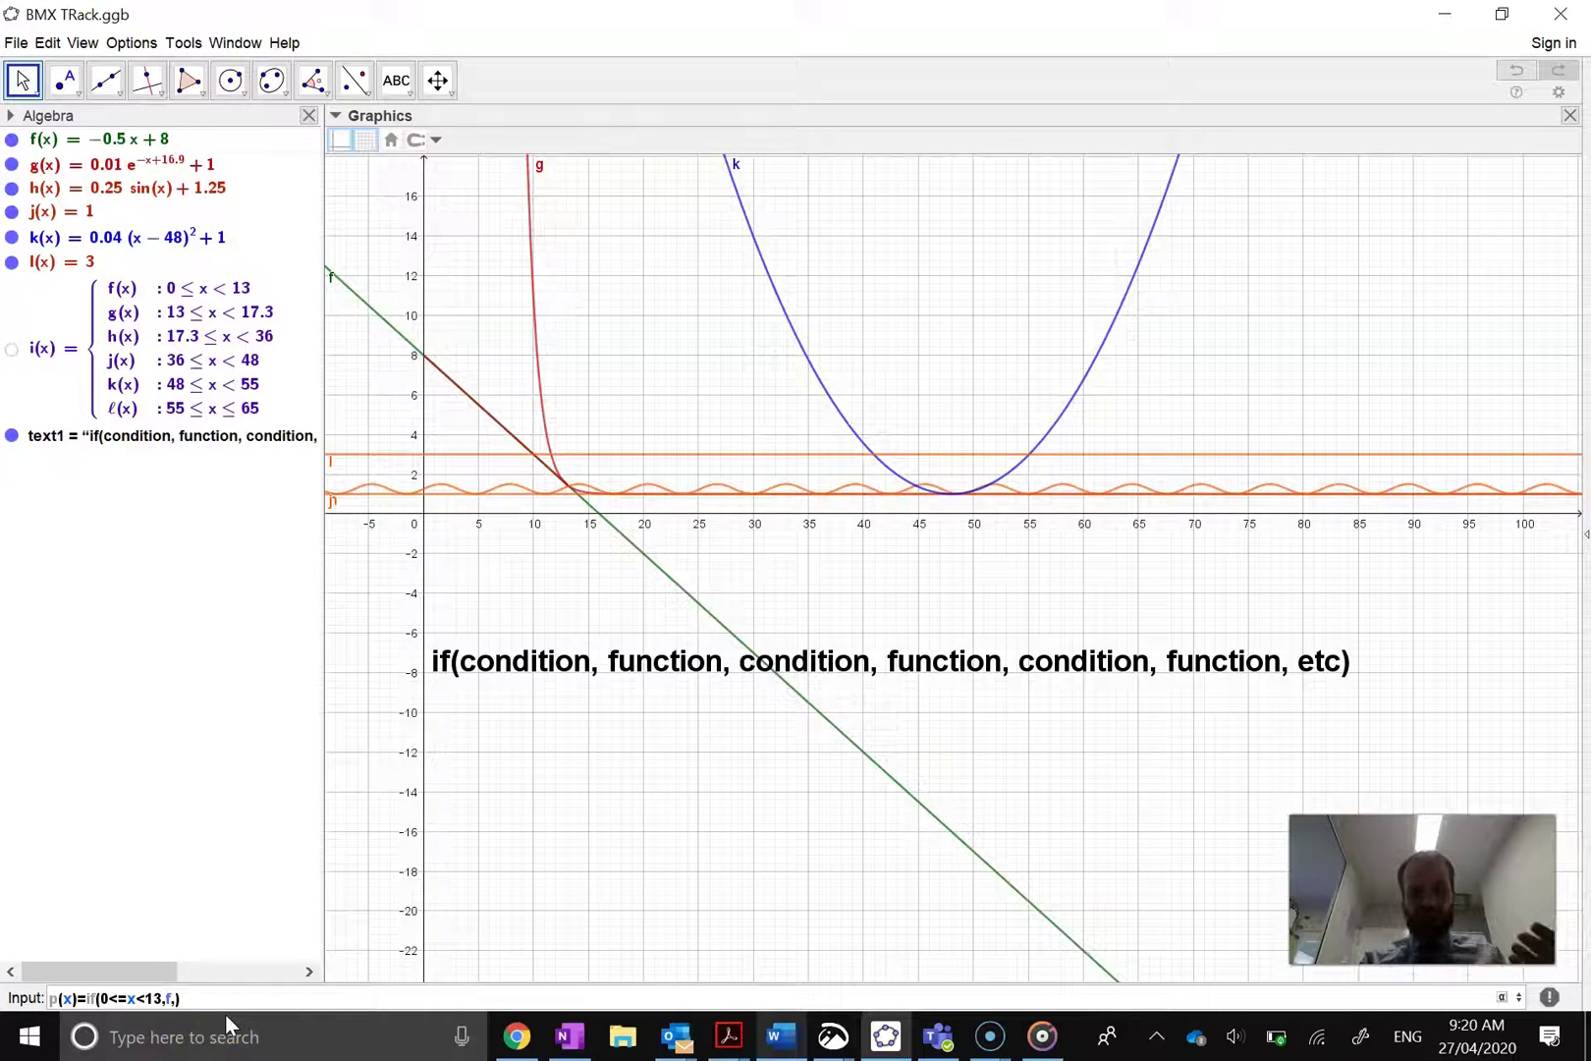
{"action": "type", "text": "x<"}
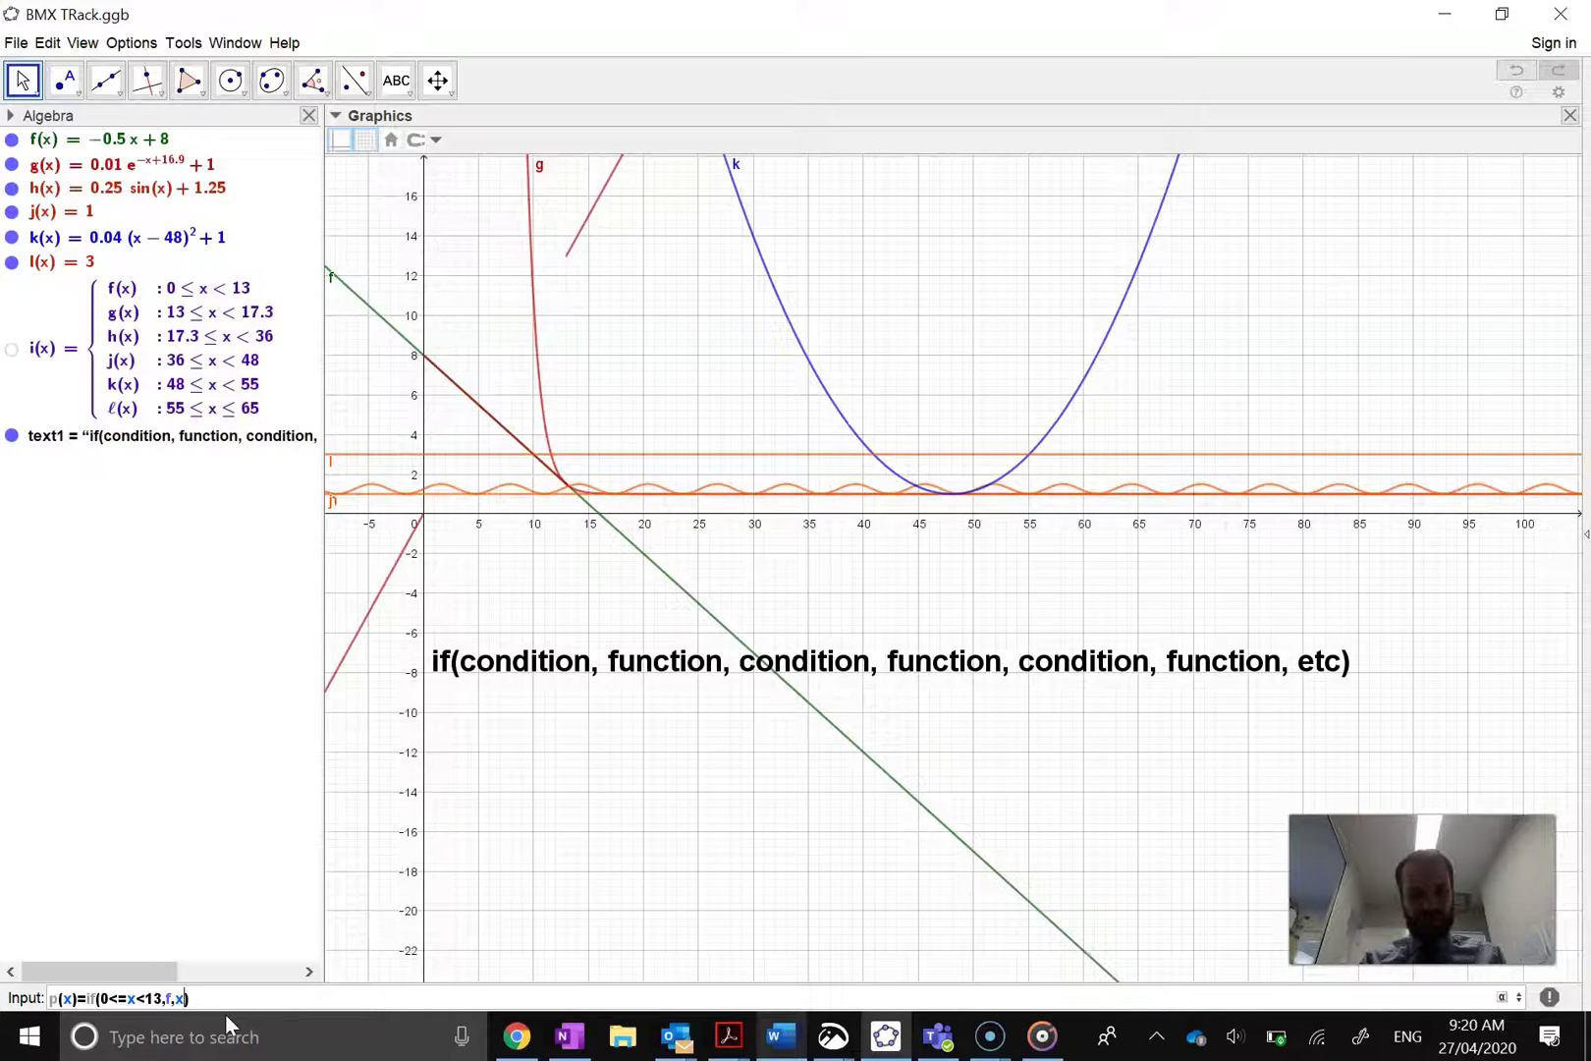
Append the pieces 13<=x<17.3 with g and 17.3<=x<36 with h to p(x)
{"action": "left_click", "coordinate": [216, 995]}
{"action": "type", "text": "13<="}
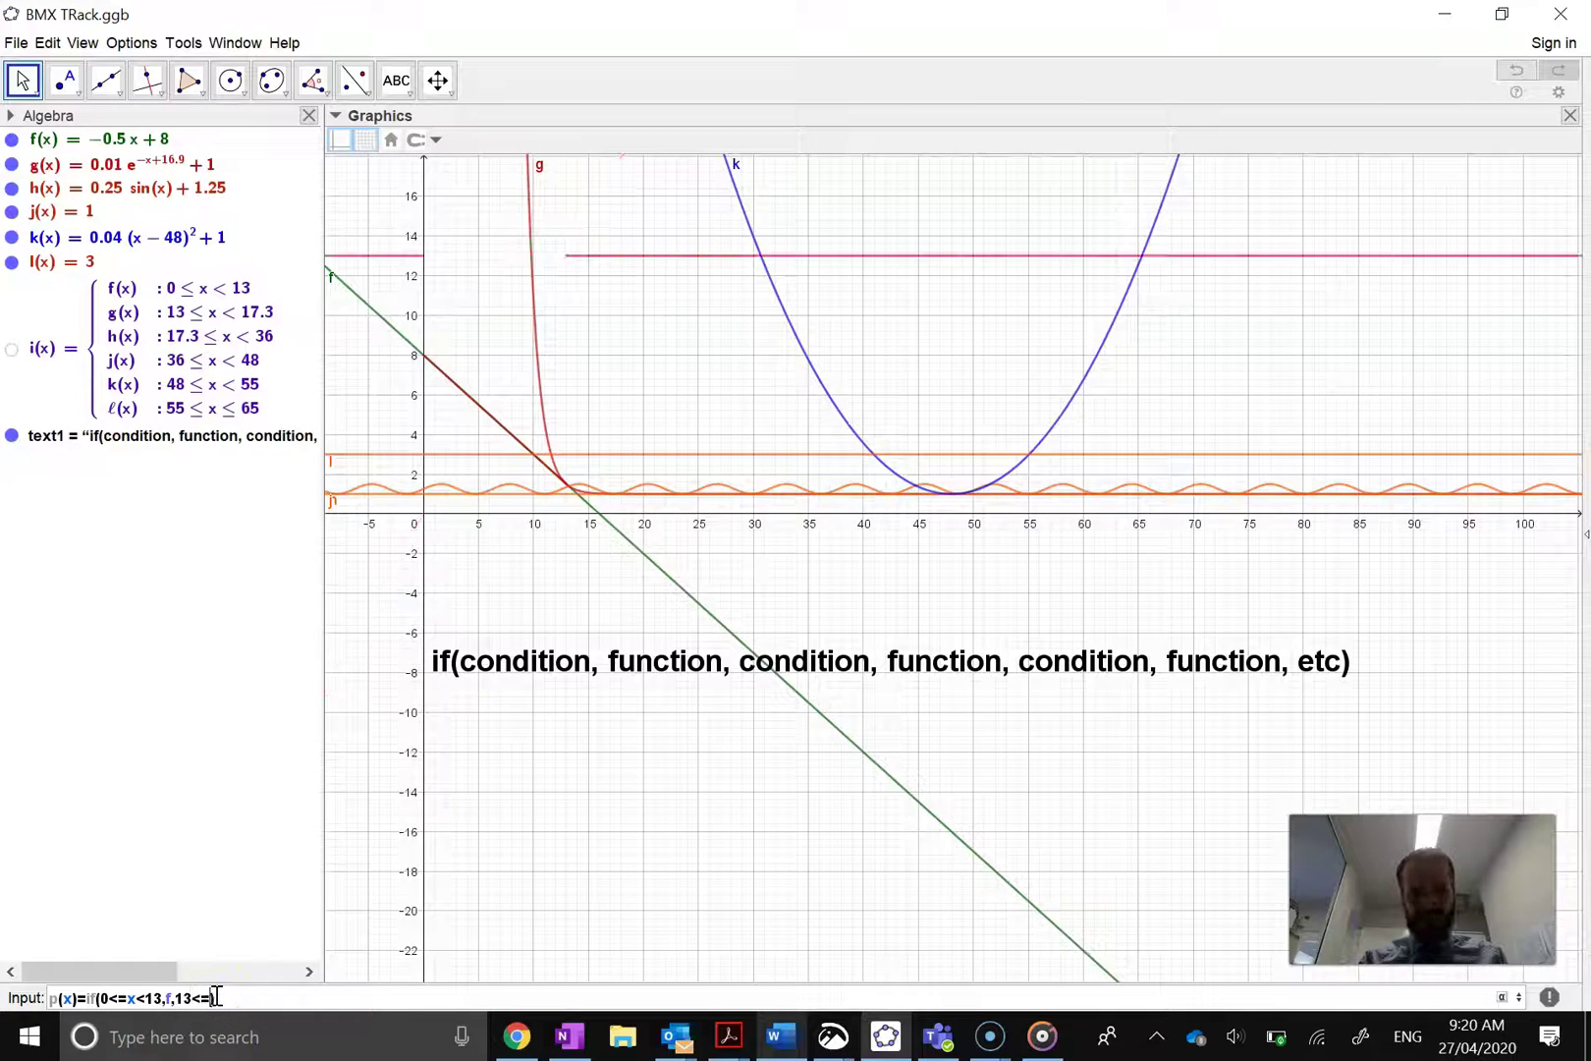
{"action": "type", "text": "x<17.3"}
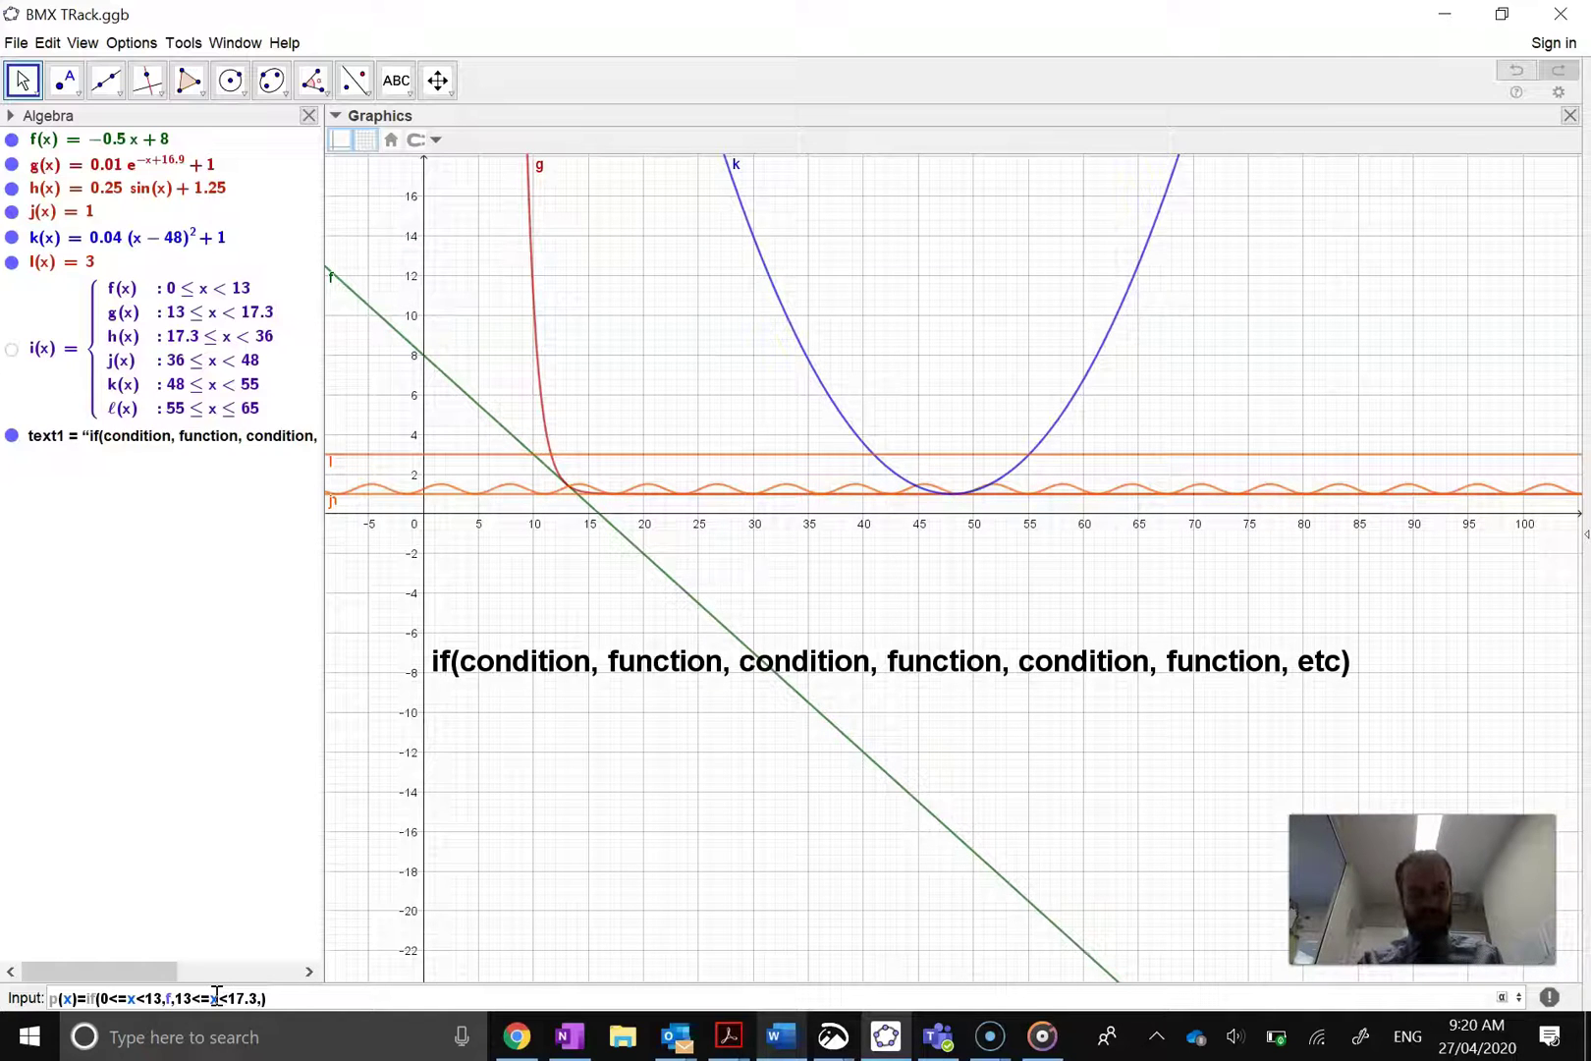
{"action": "type", "text": ",g"}
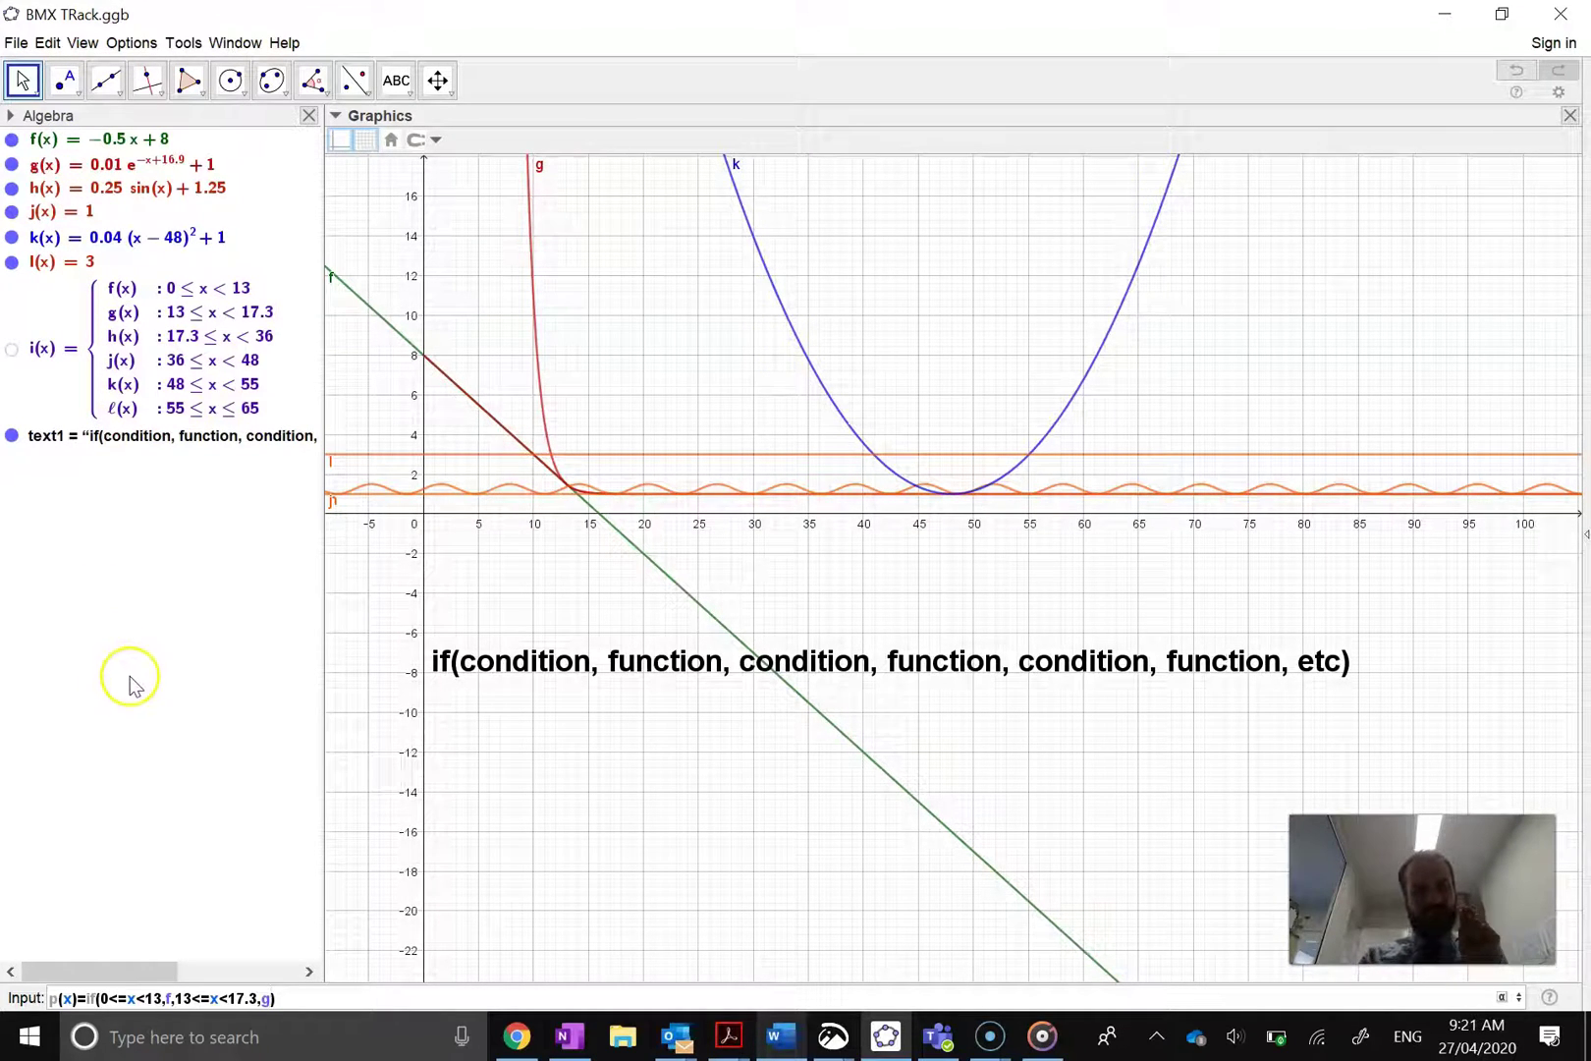
{"action": "type", "text": ","}
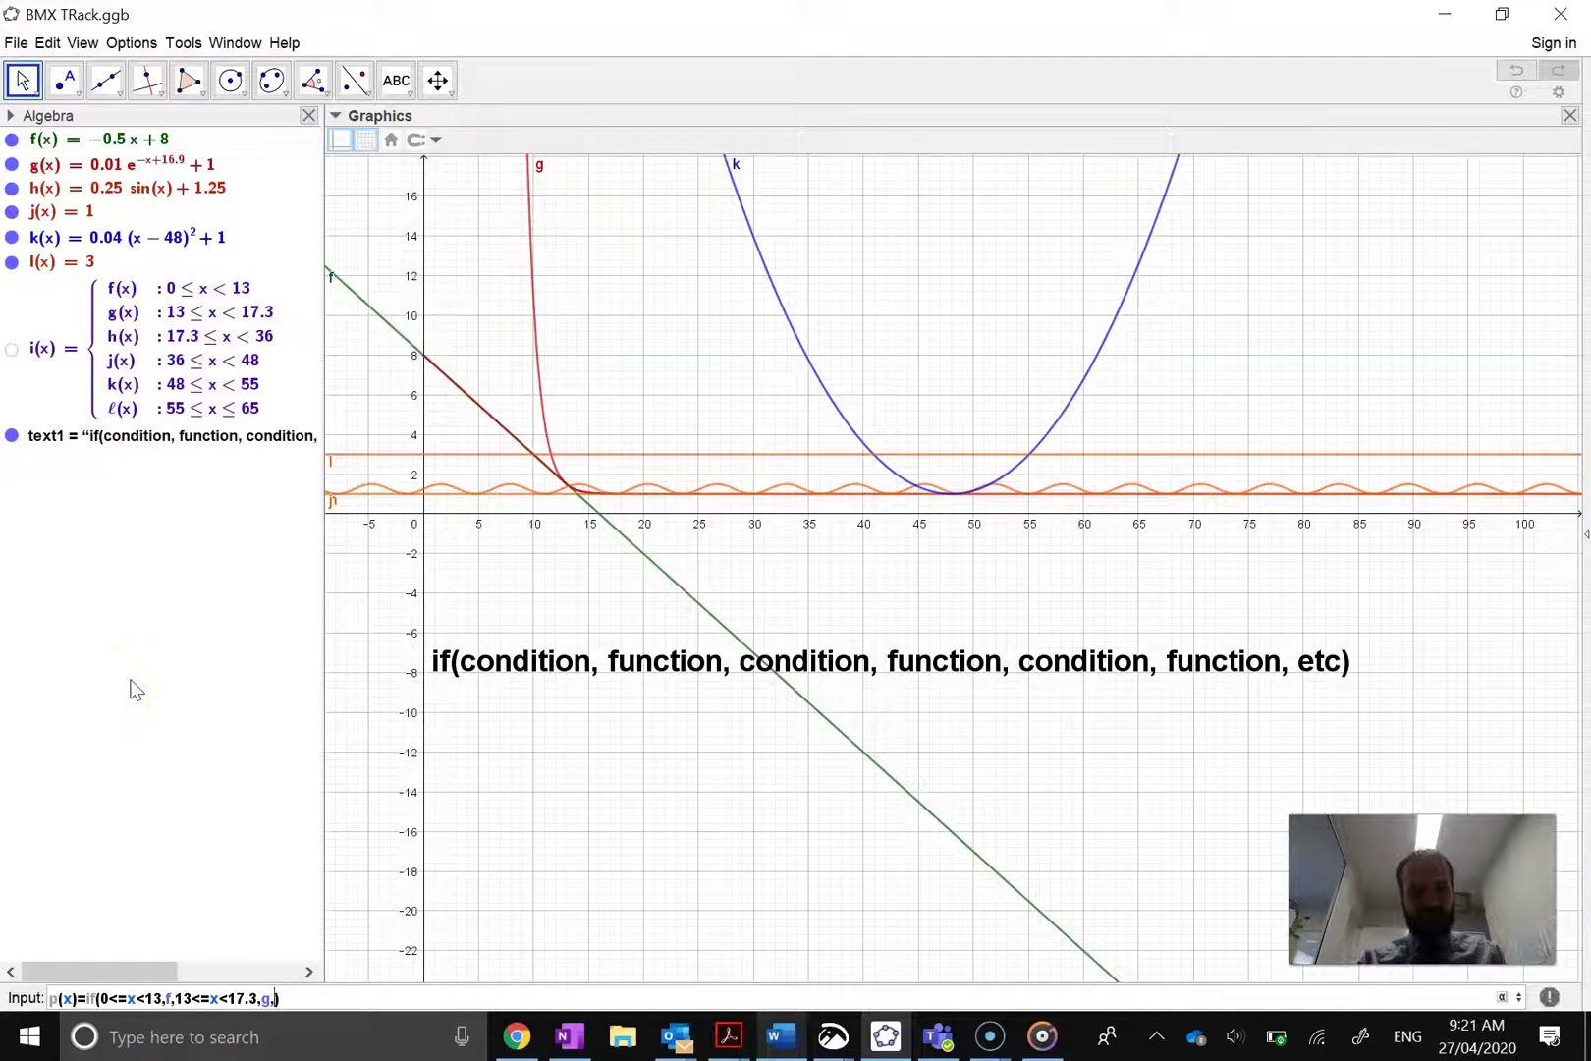
{"action": "type", "text": "17"}
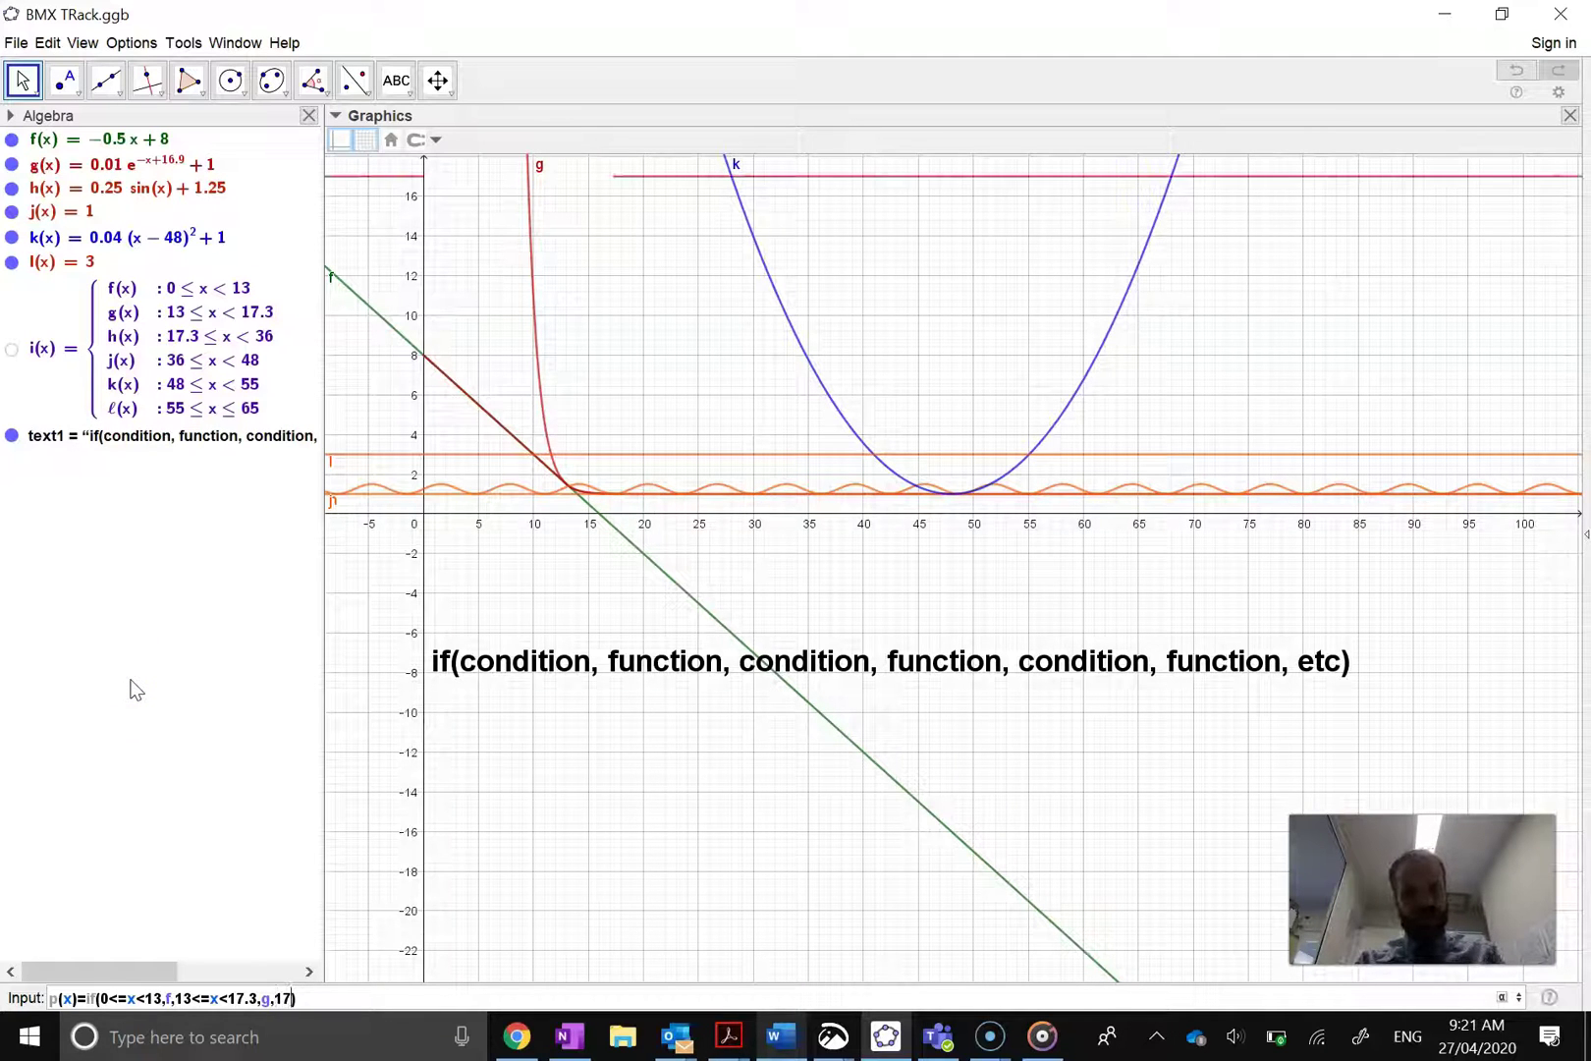
{"action": "type", "text": ".3<"}
{"action": "type", "text": "=x"}
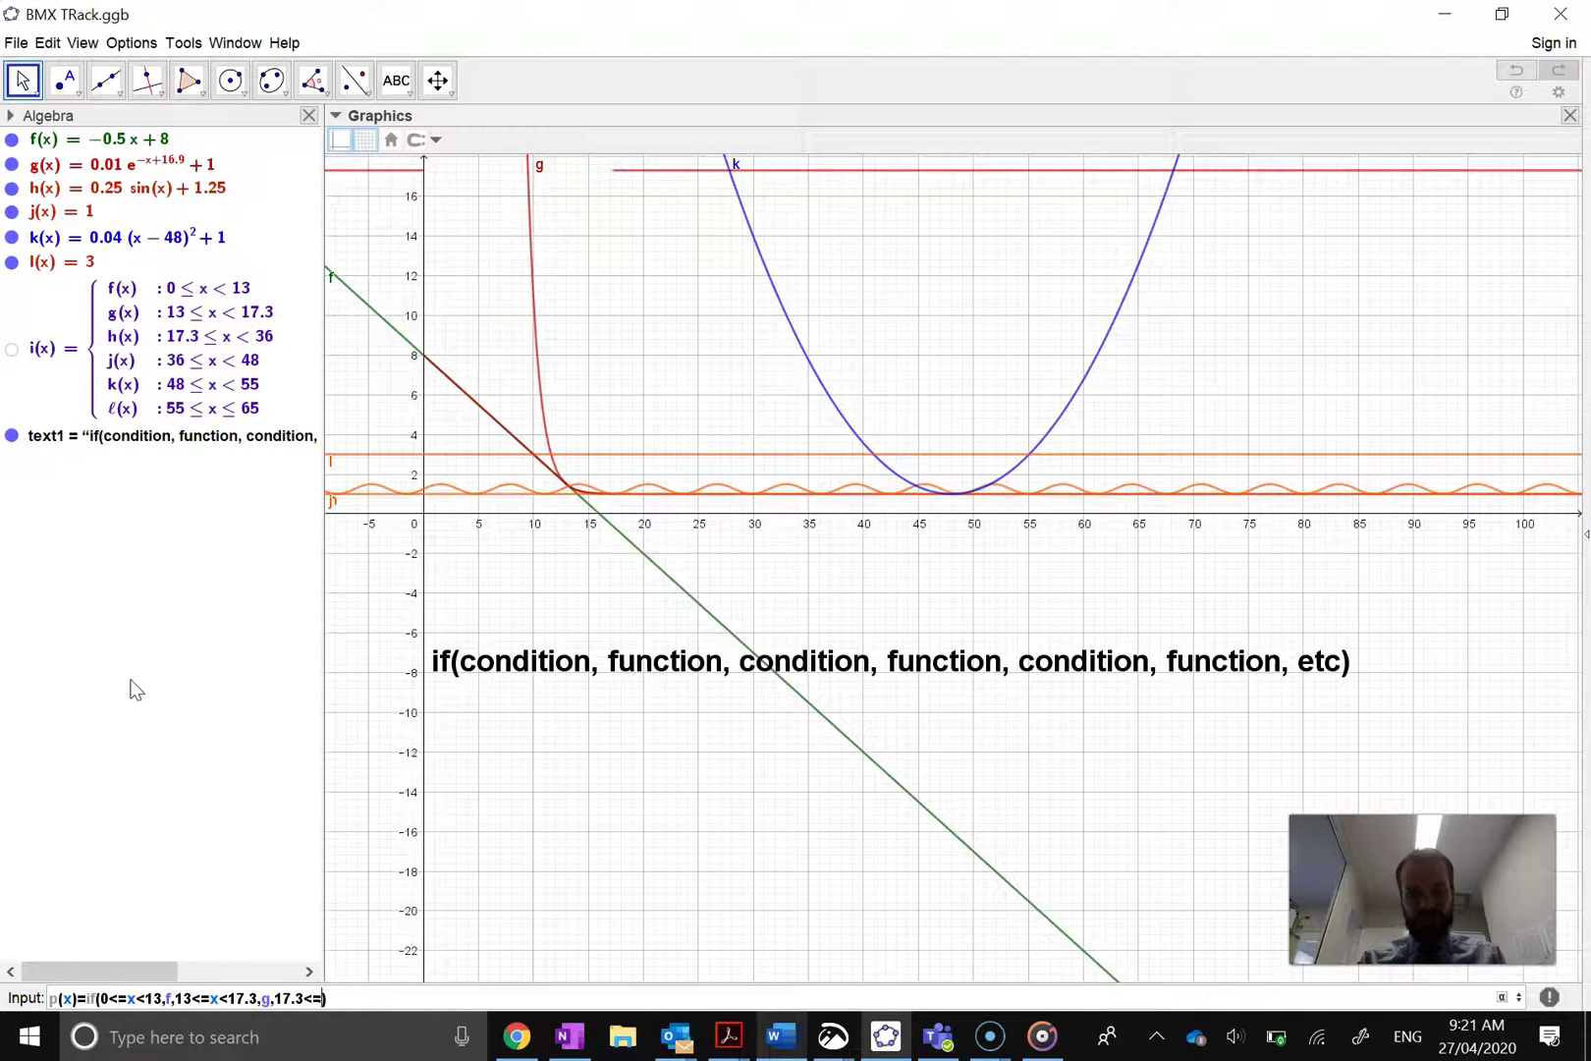
{"action": "type", "text": "<"}
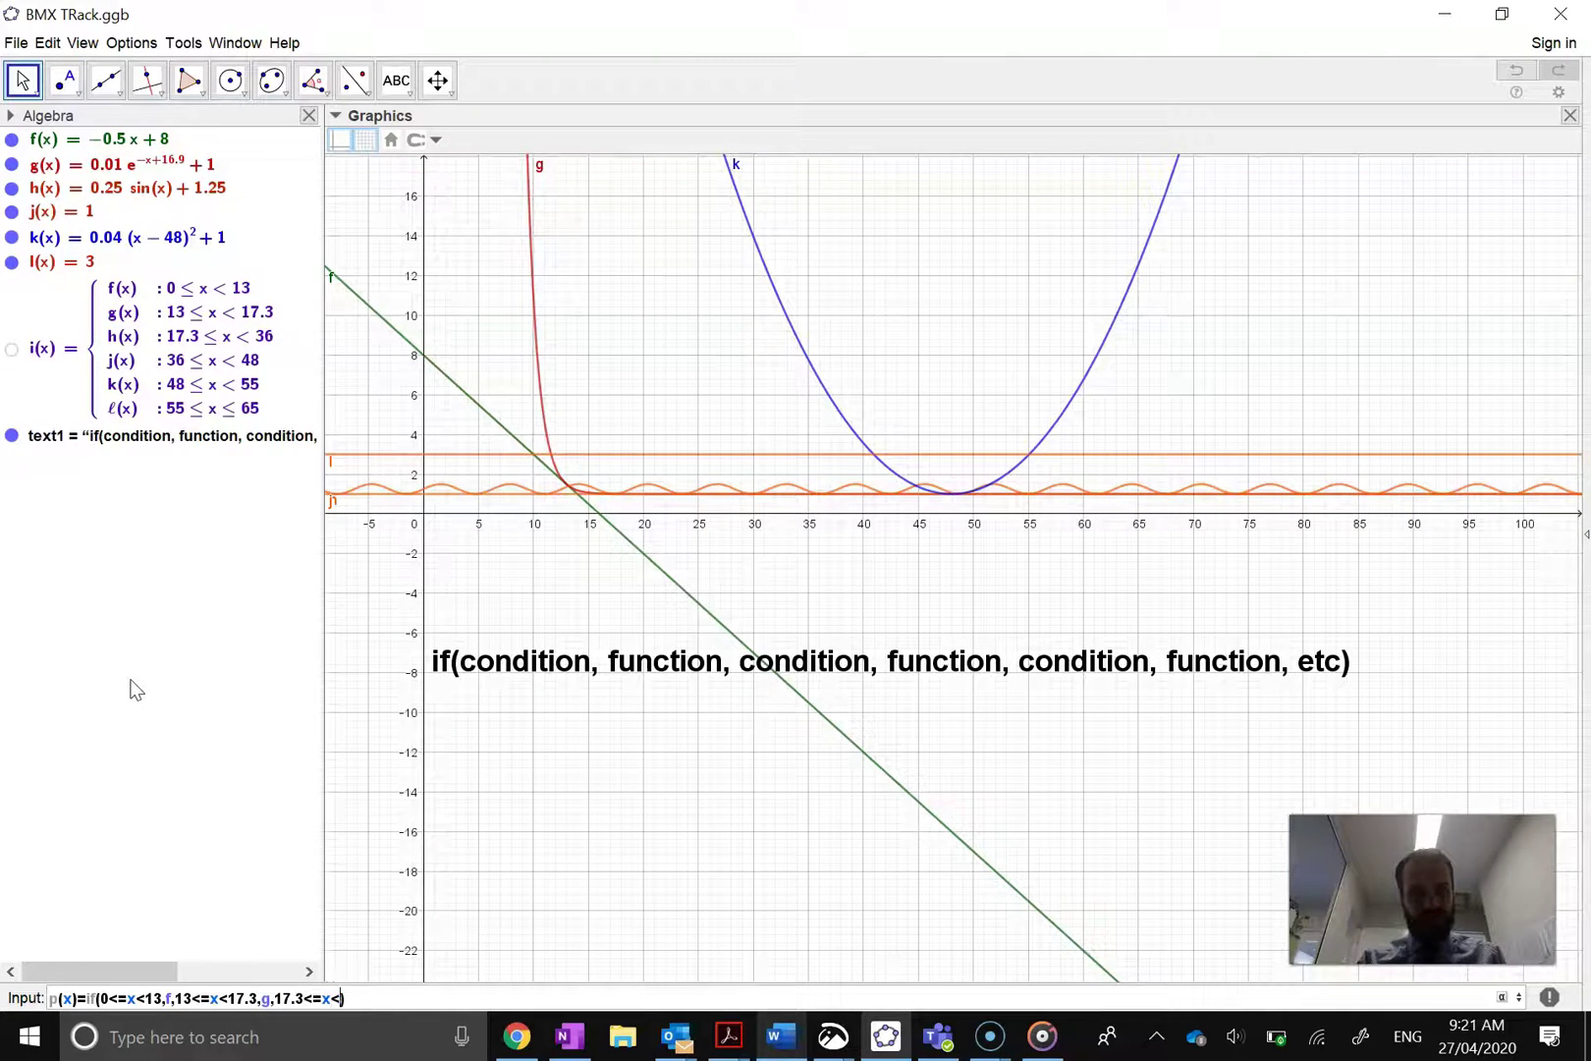
{"action": "type", "text": "36"}
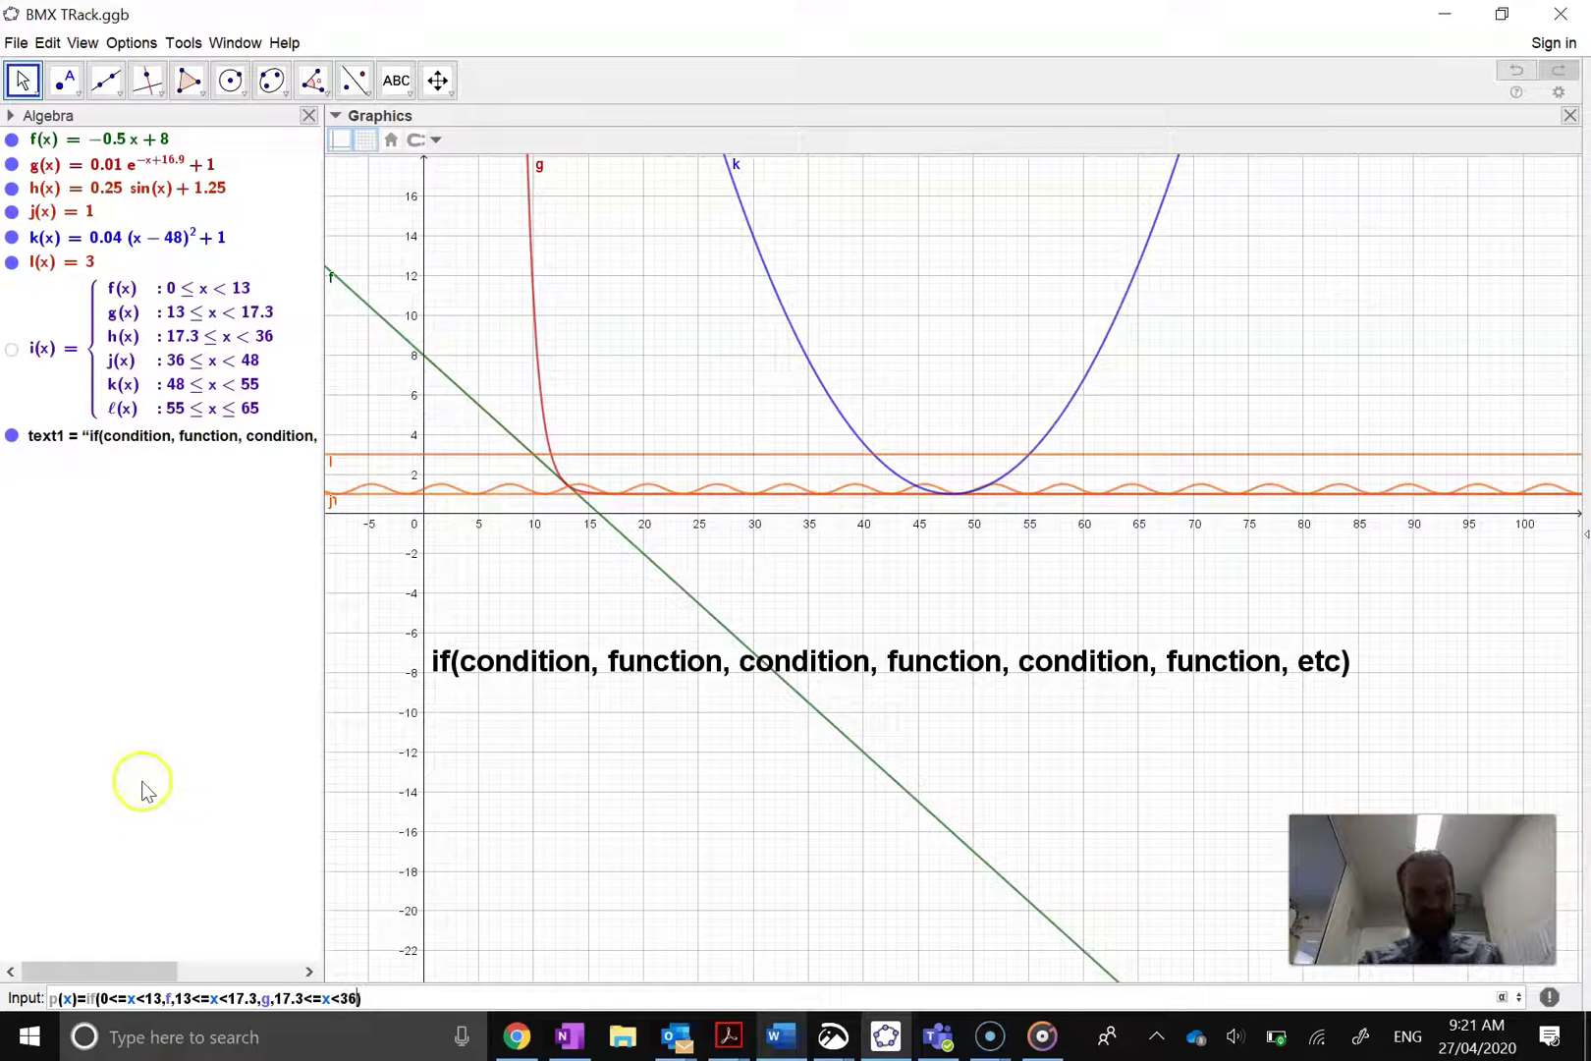
{"action": "type", "text": ","}
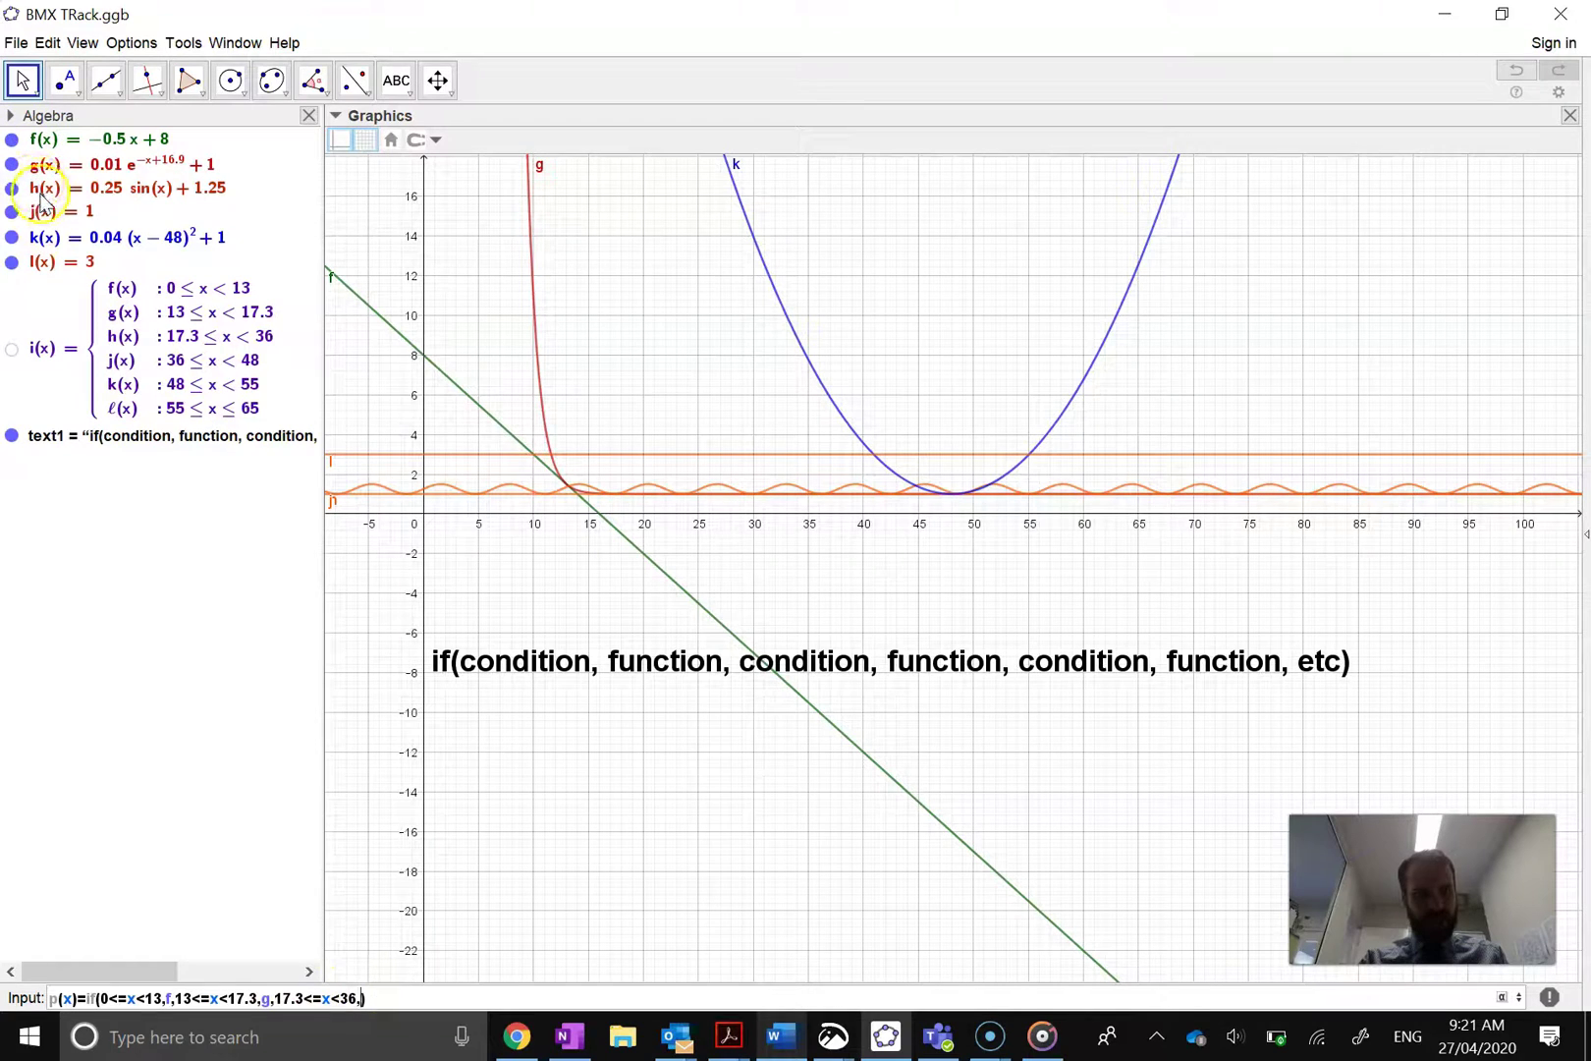
{"action": "type", "text": "h"}
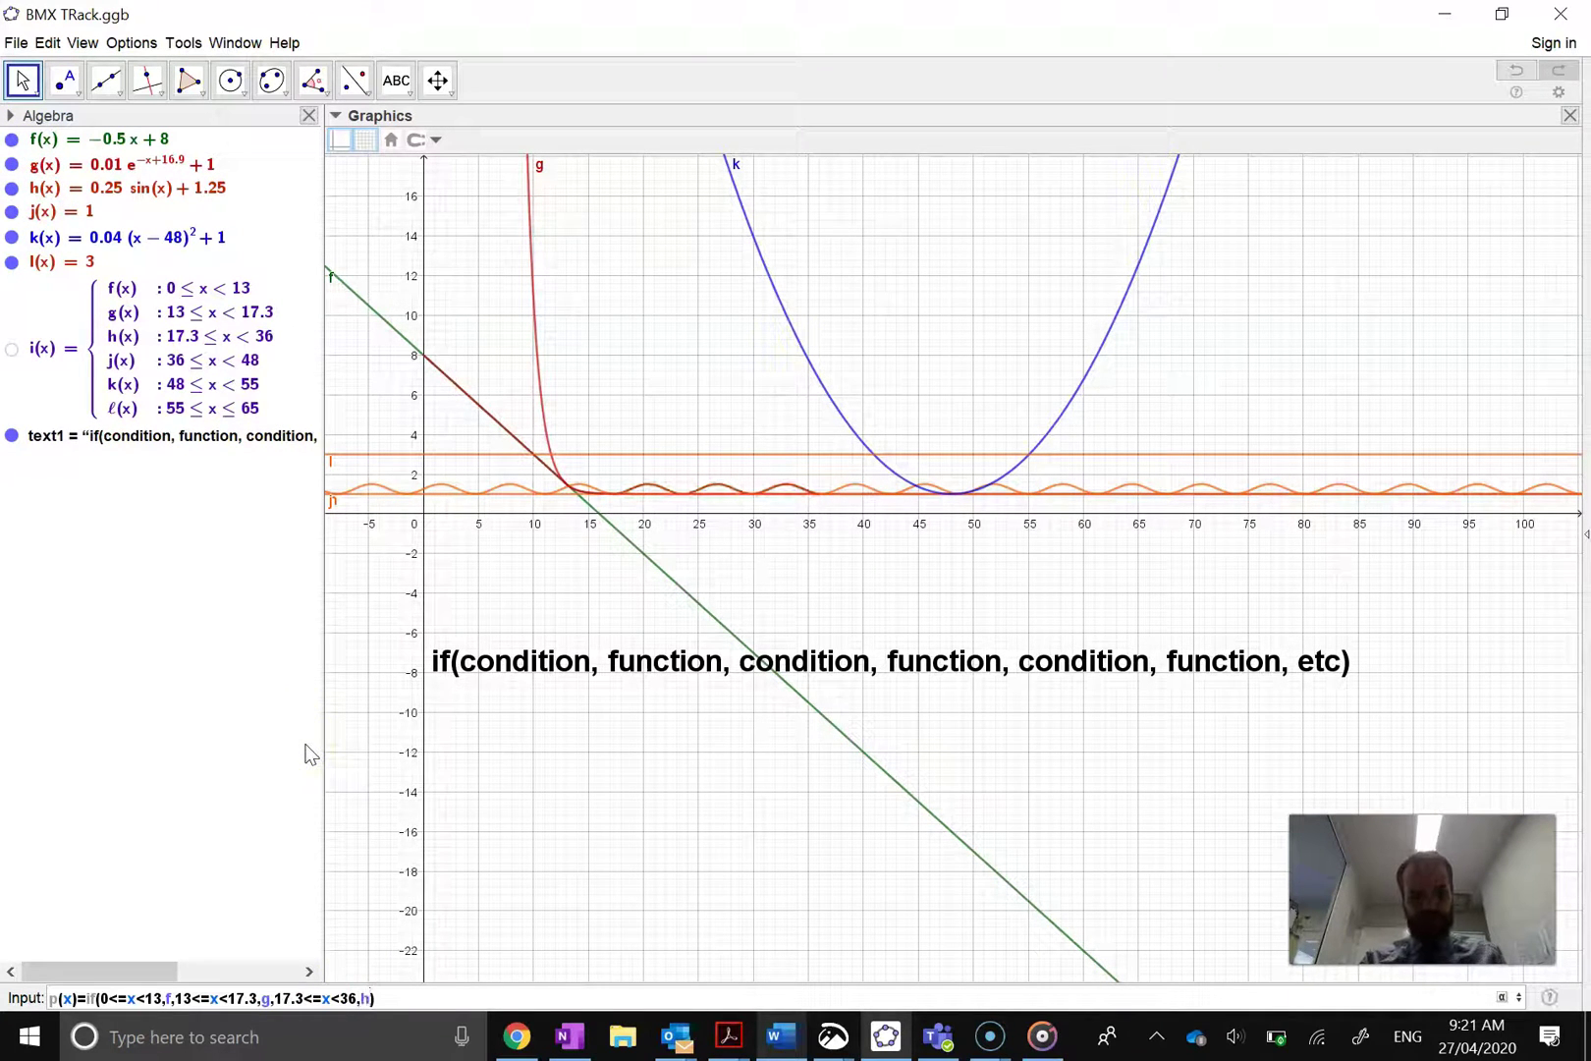
Create the three-piece p(x) and hide functions f, g, h, j, k and l
{"action": "key", "text": "Return"}
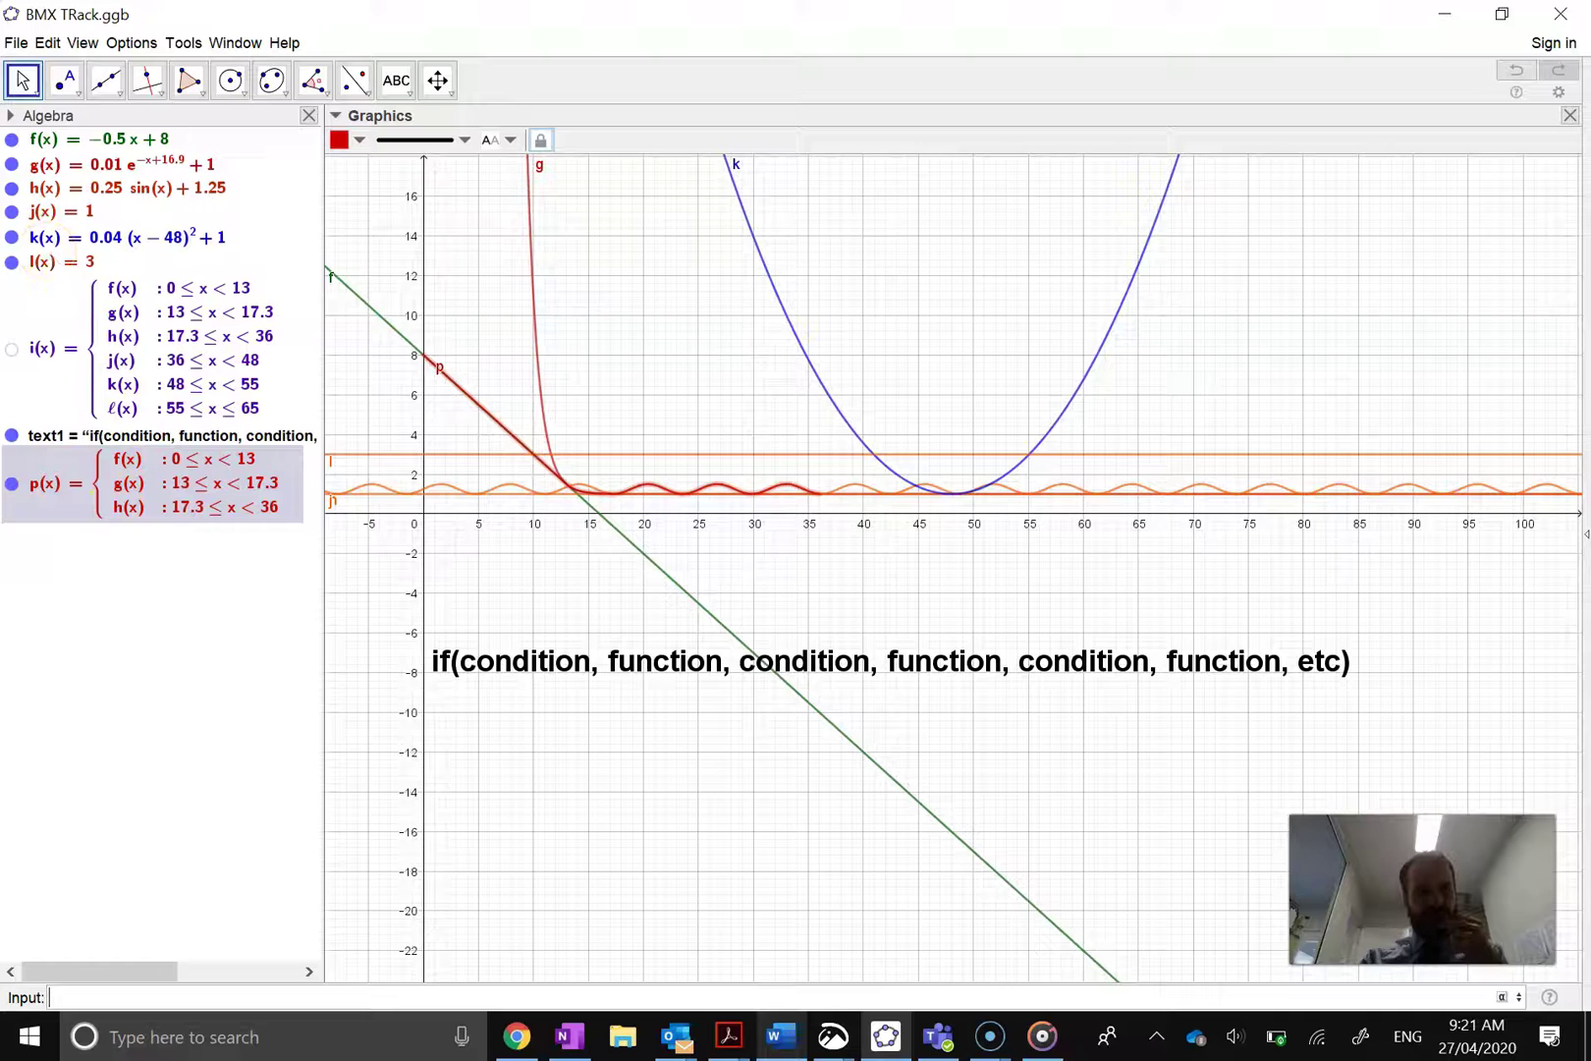
{"action": "left_click", "coordinate": [12, 139]}
{"action": "left_click", "coordinate": [12, 164]}
{"action": "left_click", "coordinate": [12, 188]}
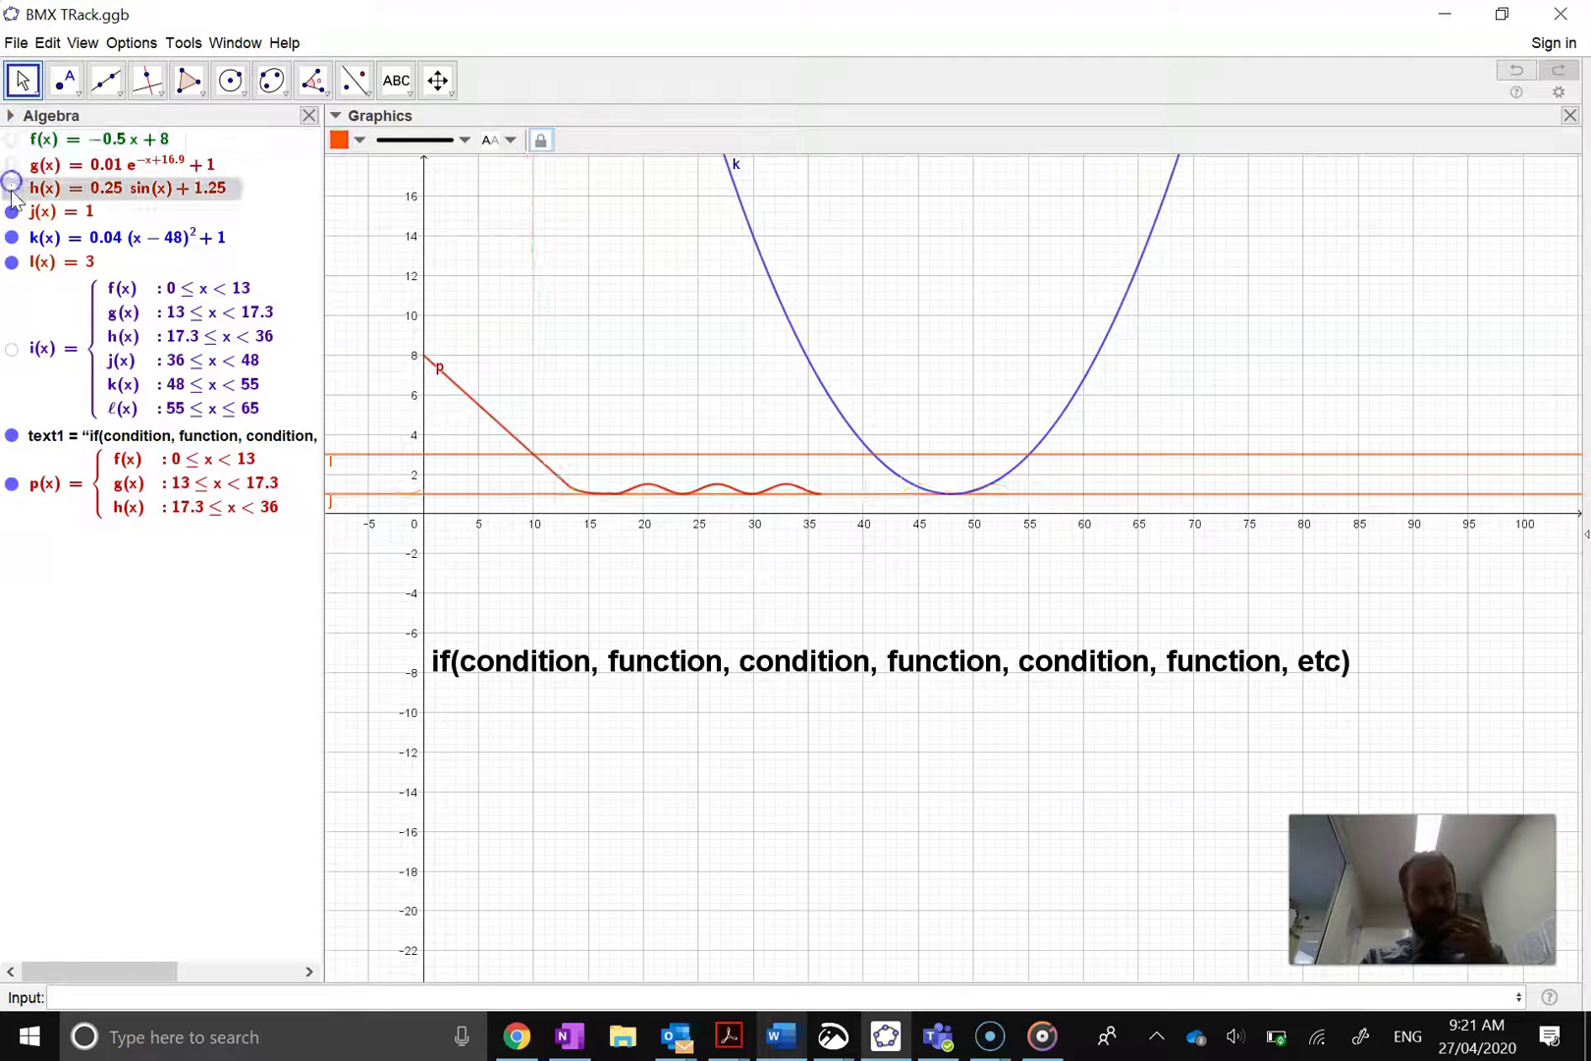
{"action": "left_click", "coordinate": [12, 212]}
{"action": "left_click", "coordinate": [12, 236]}
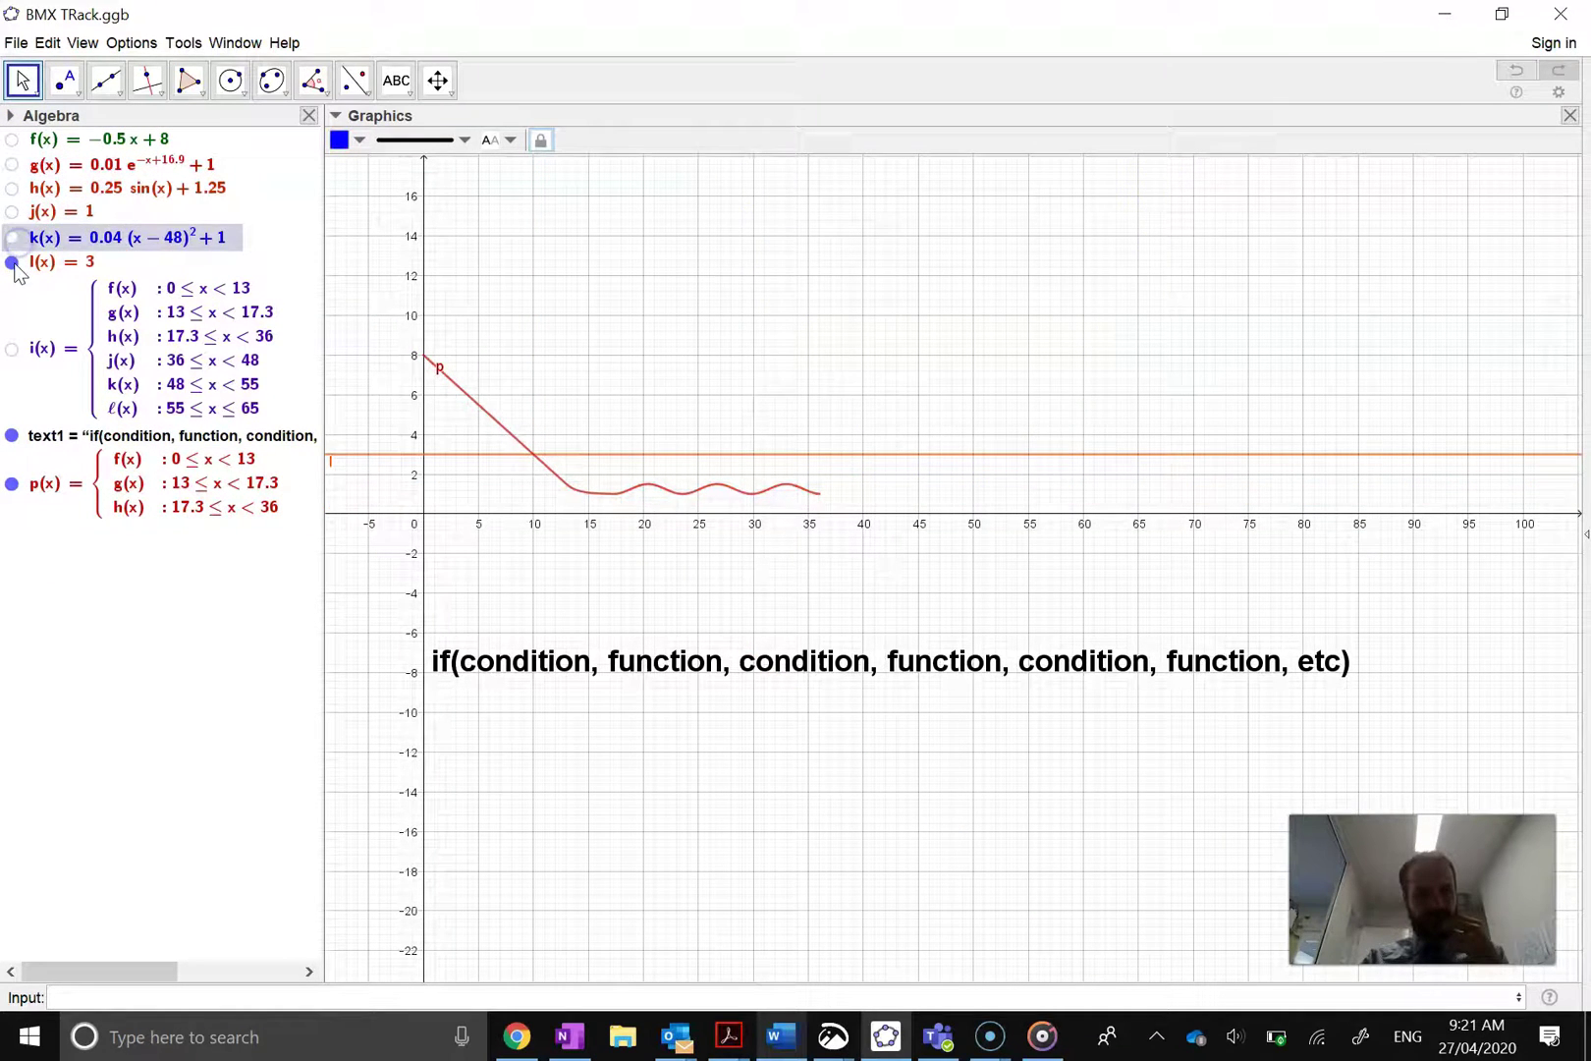
{"action": "left_click", "coordinate": [12, 261]}
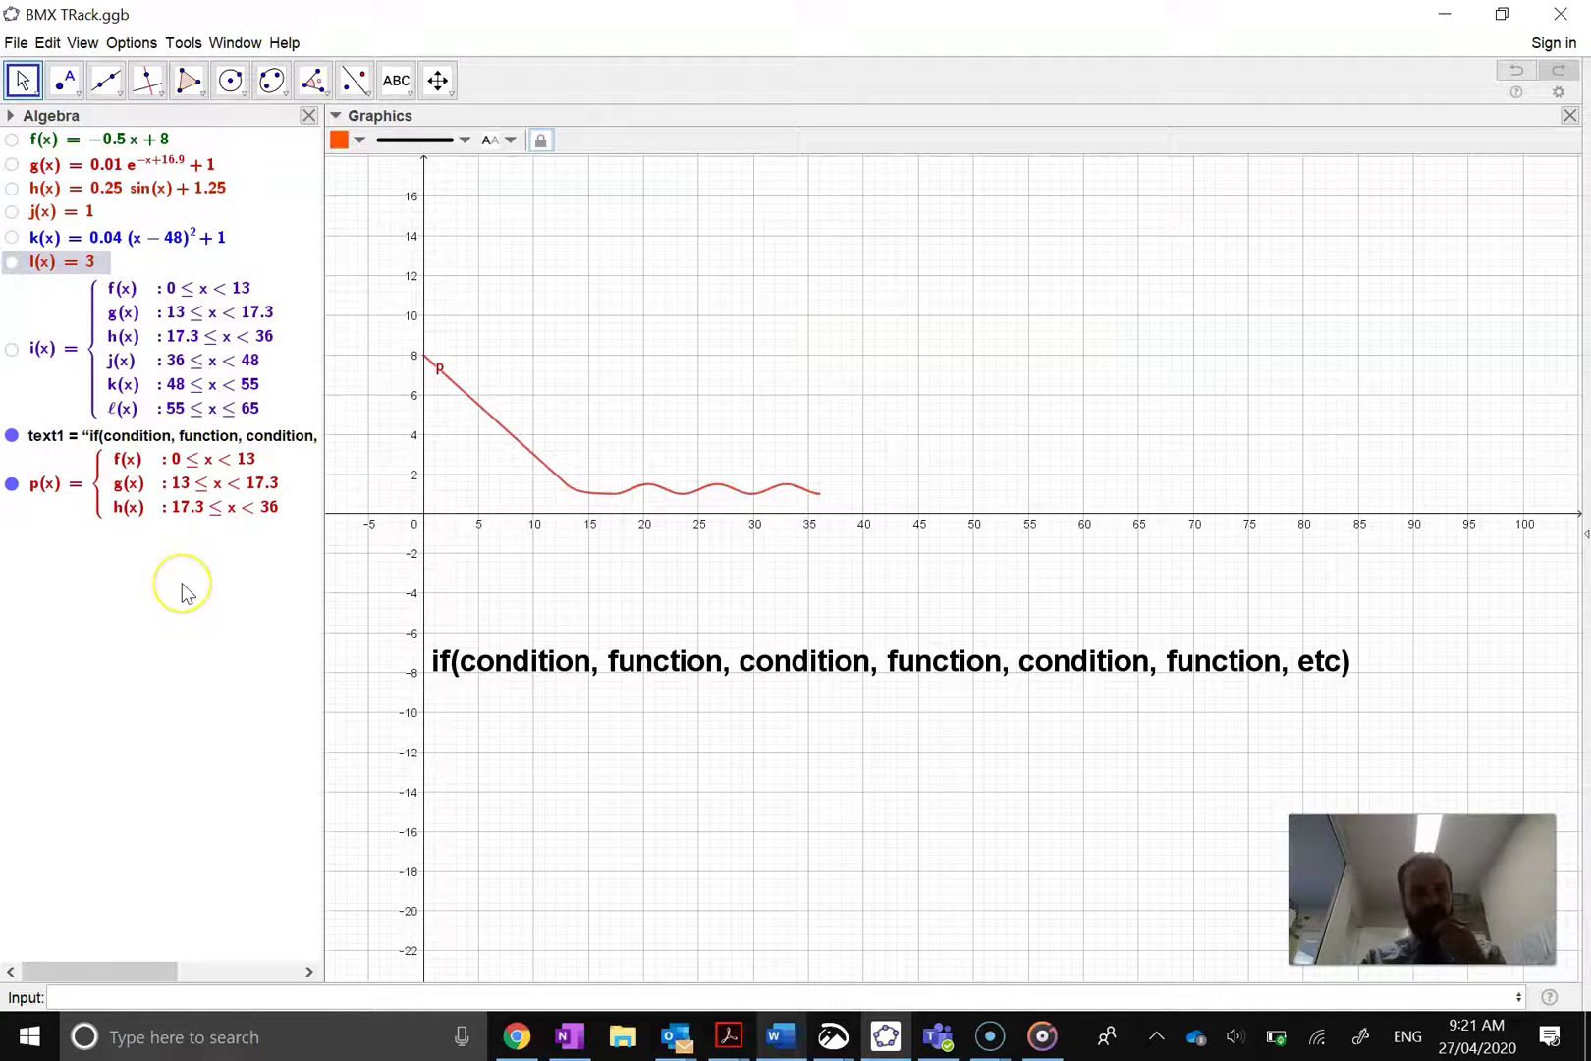
In p's Redefine dialog, append 36<=x<48 with j, 48<=x<55 with k, 55<=x<=65 with l
{"action": "double_click", "coordinate": [140, 495]}
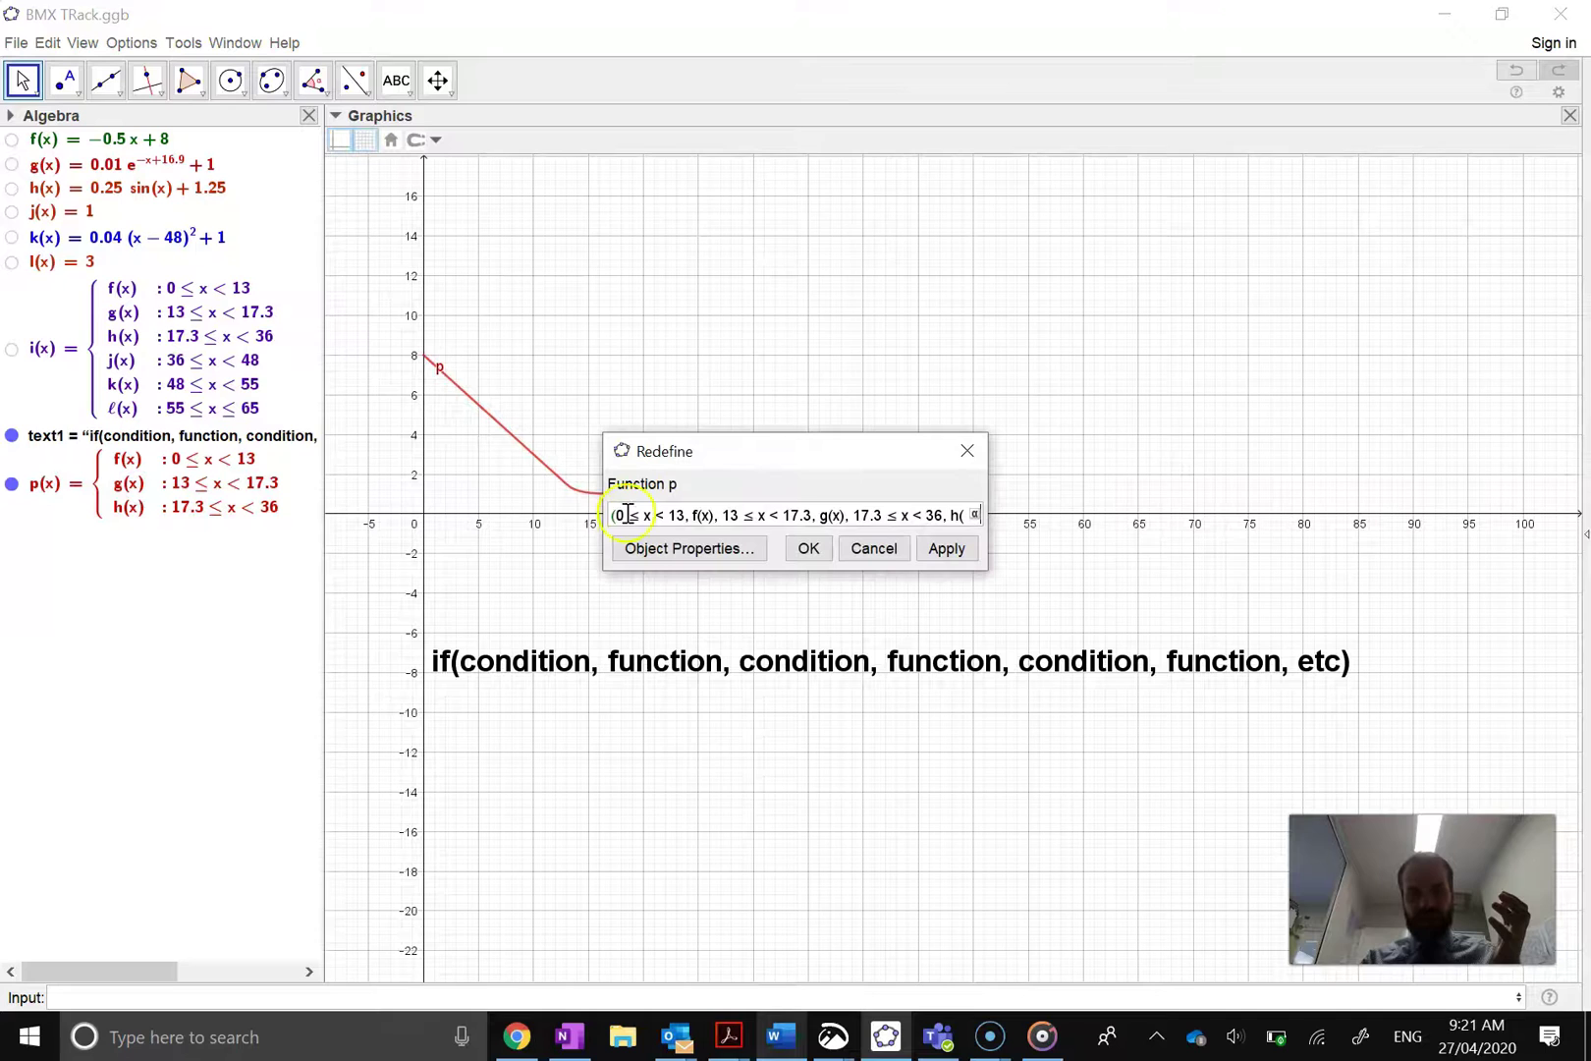
{"action": "left_click", "coordinate": [610, 514]}
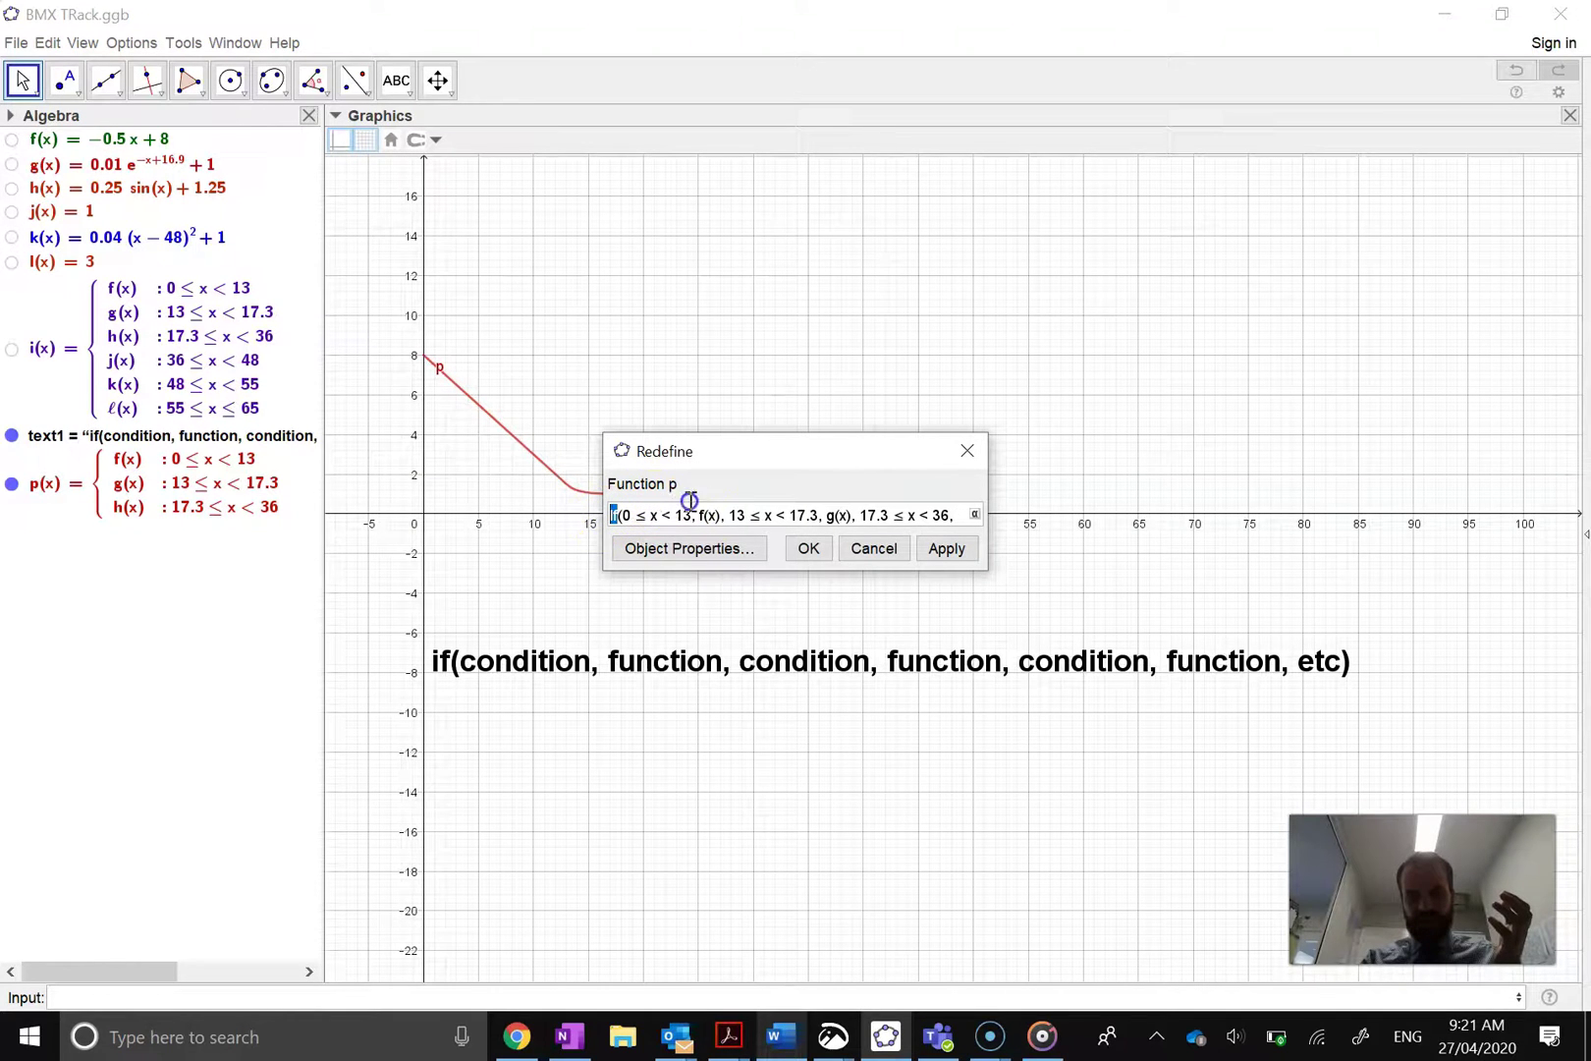
{"action": "left_click", "coordinate": [949, 513]}
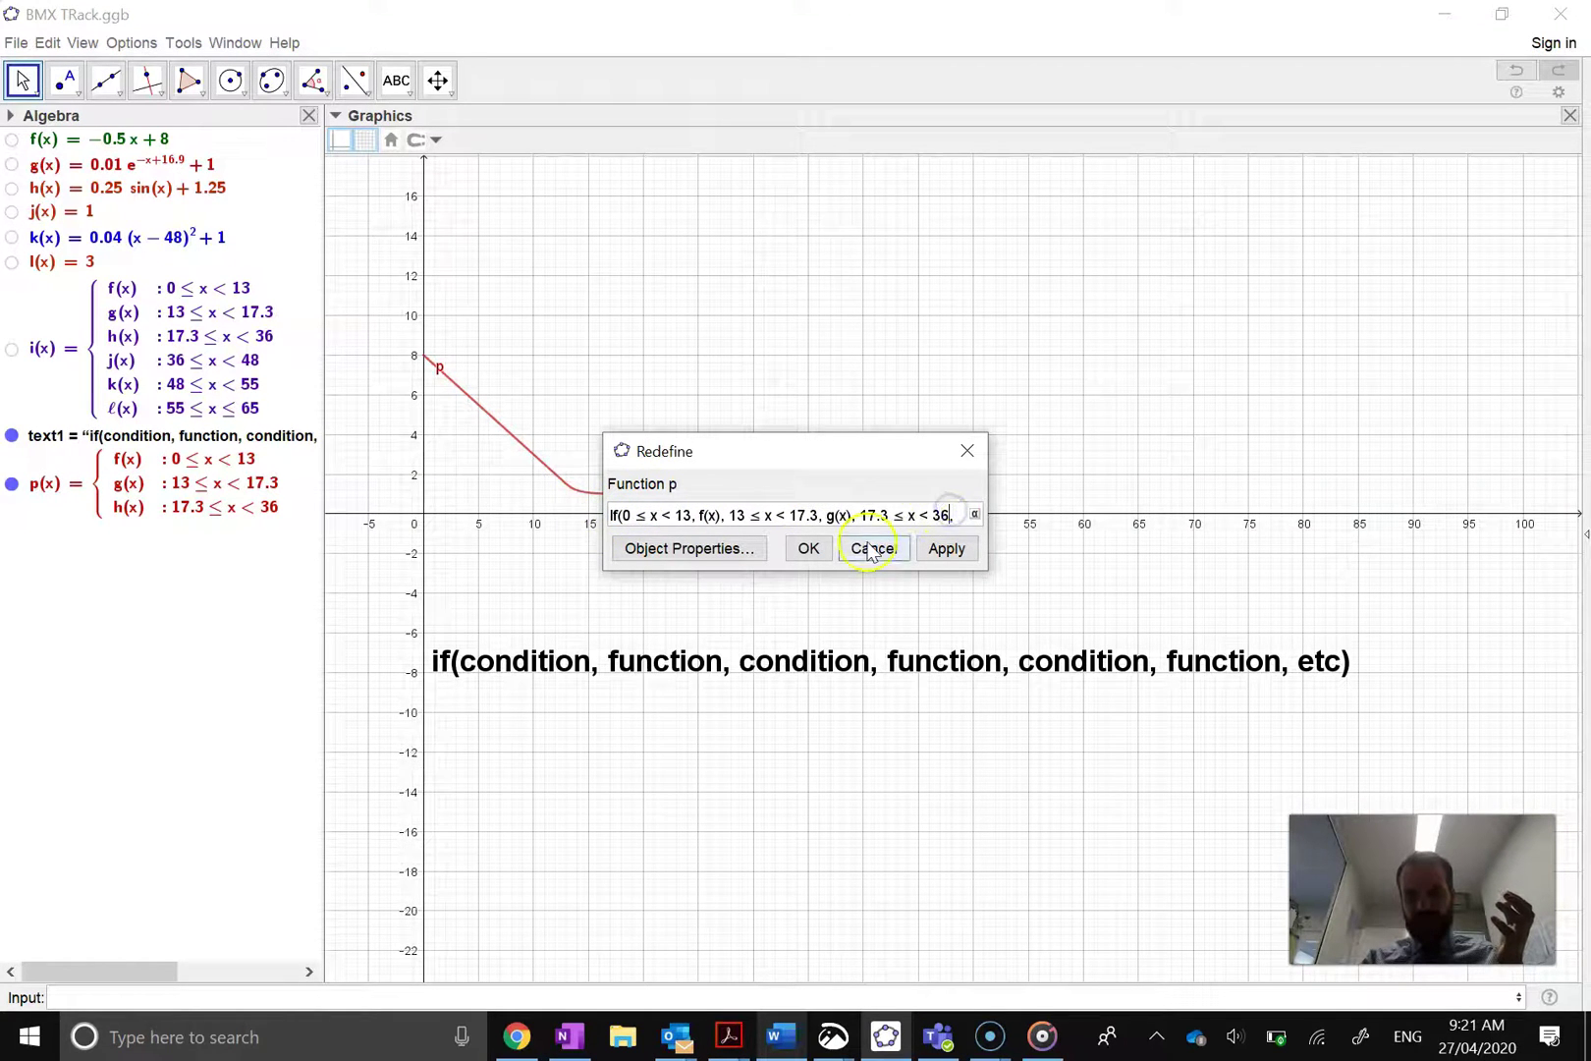
{"action": "key", "text": "End"}
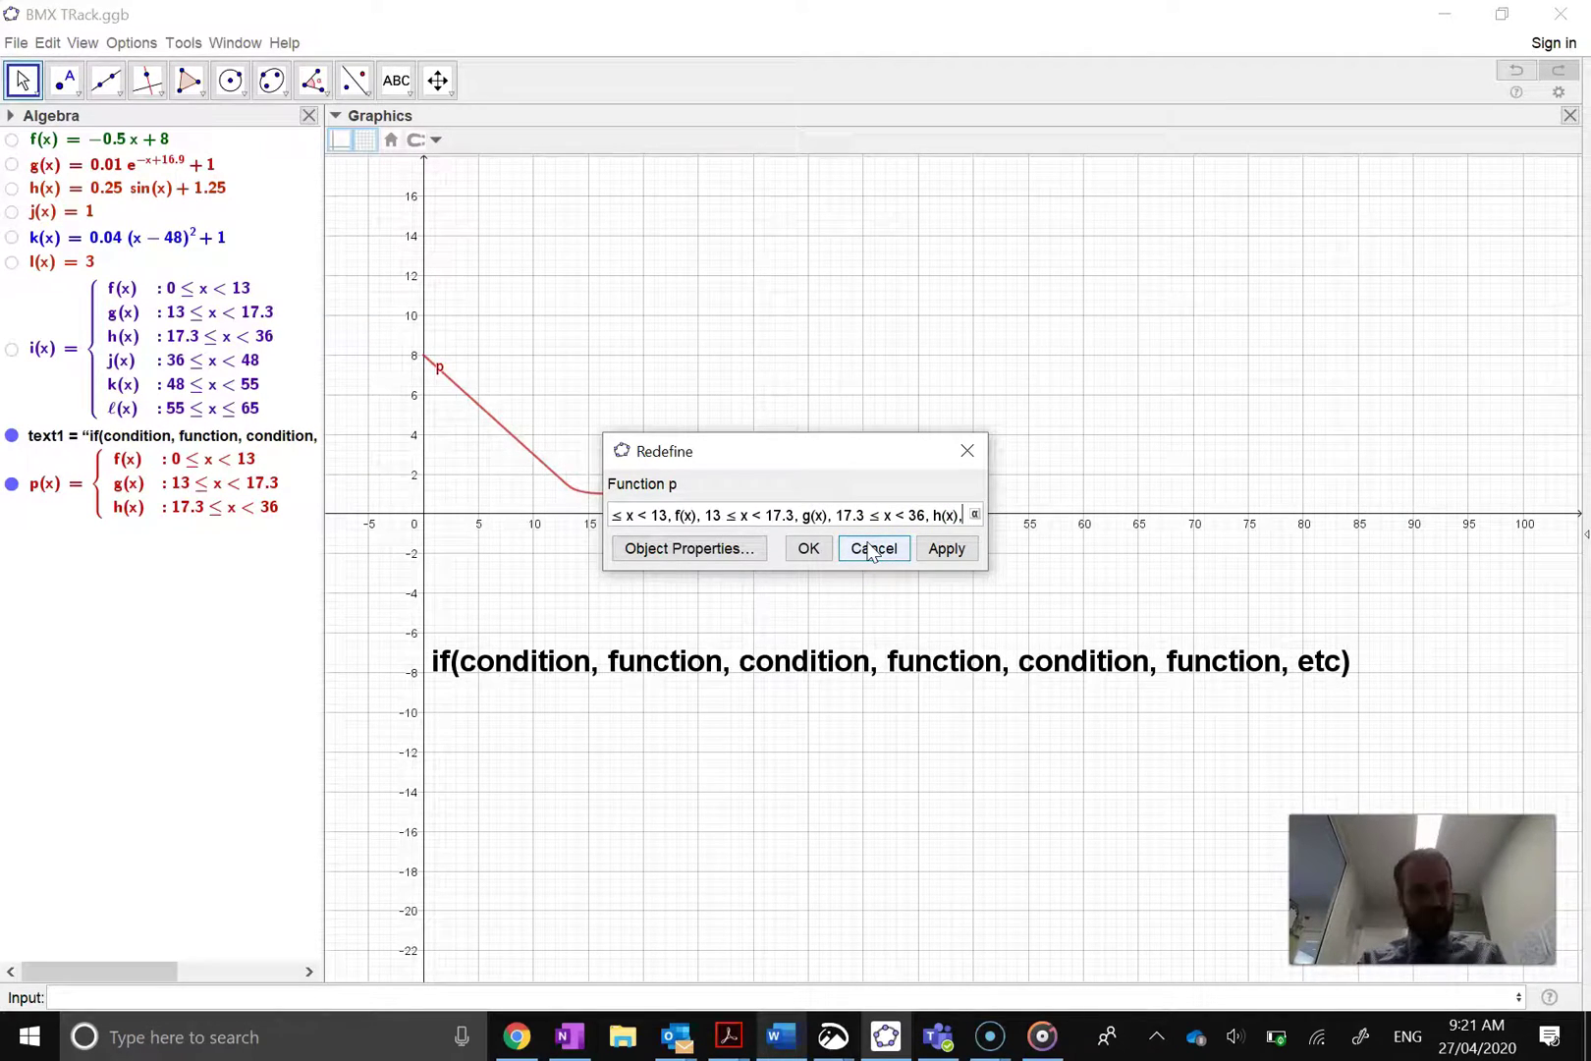
{"action": "type", "text": ",36<="}
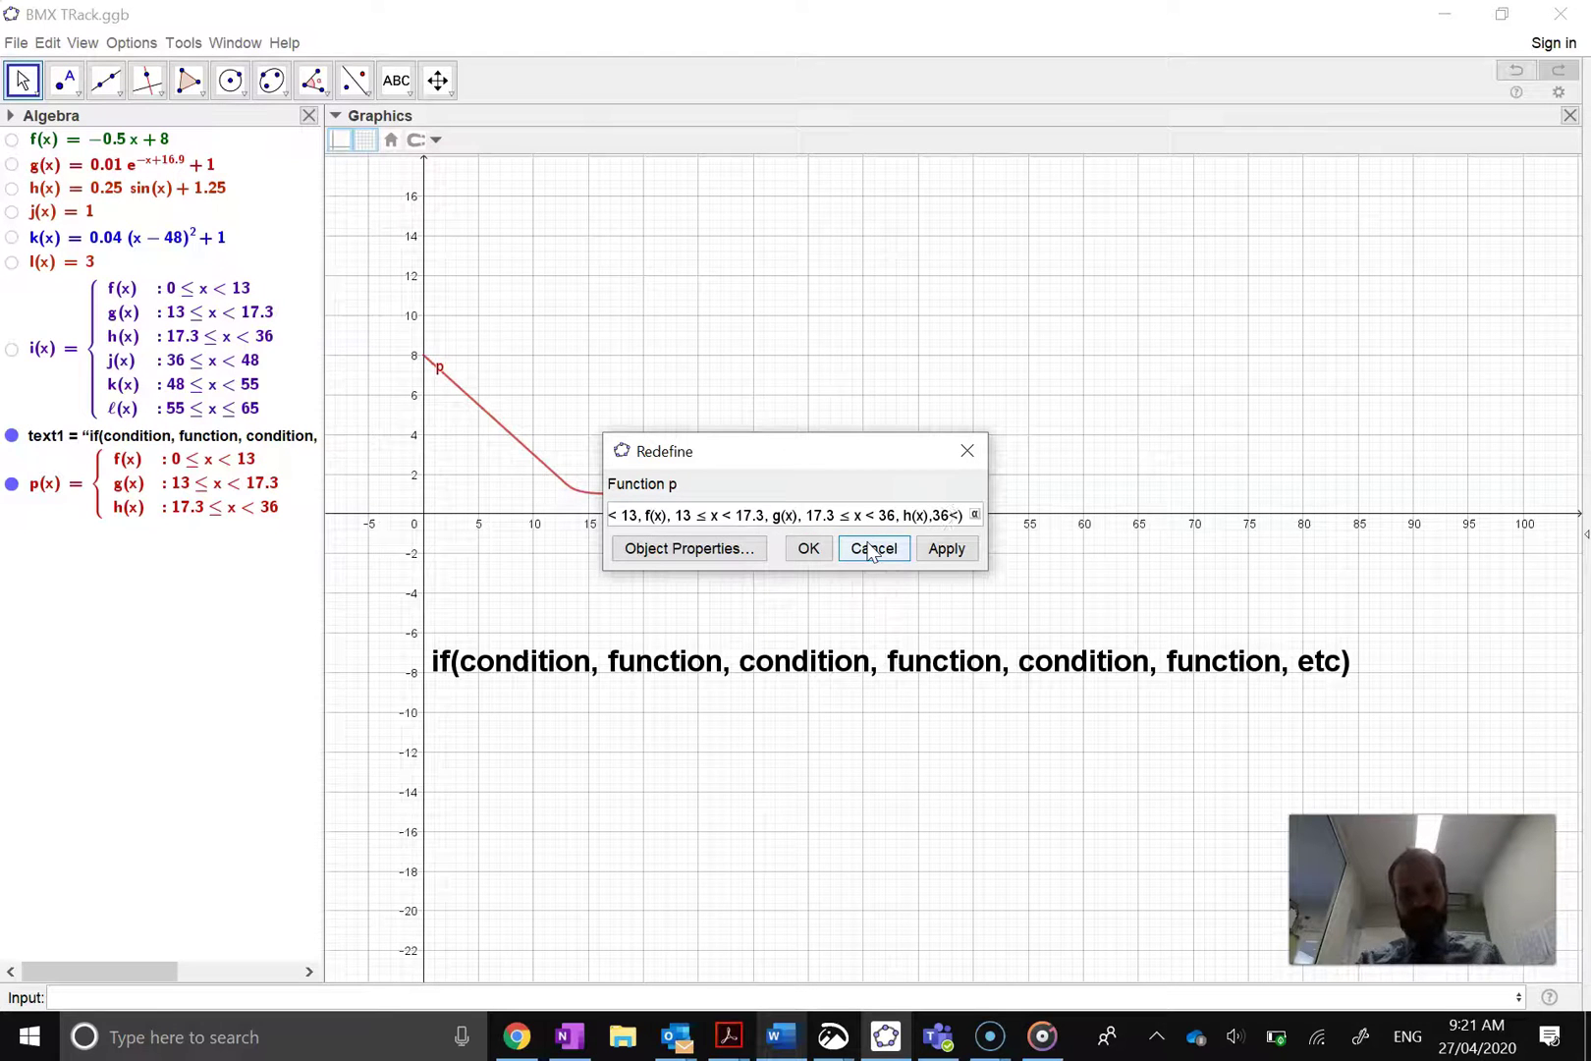
{"action": "type", "text": "x<"}
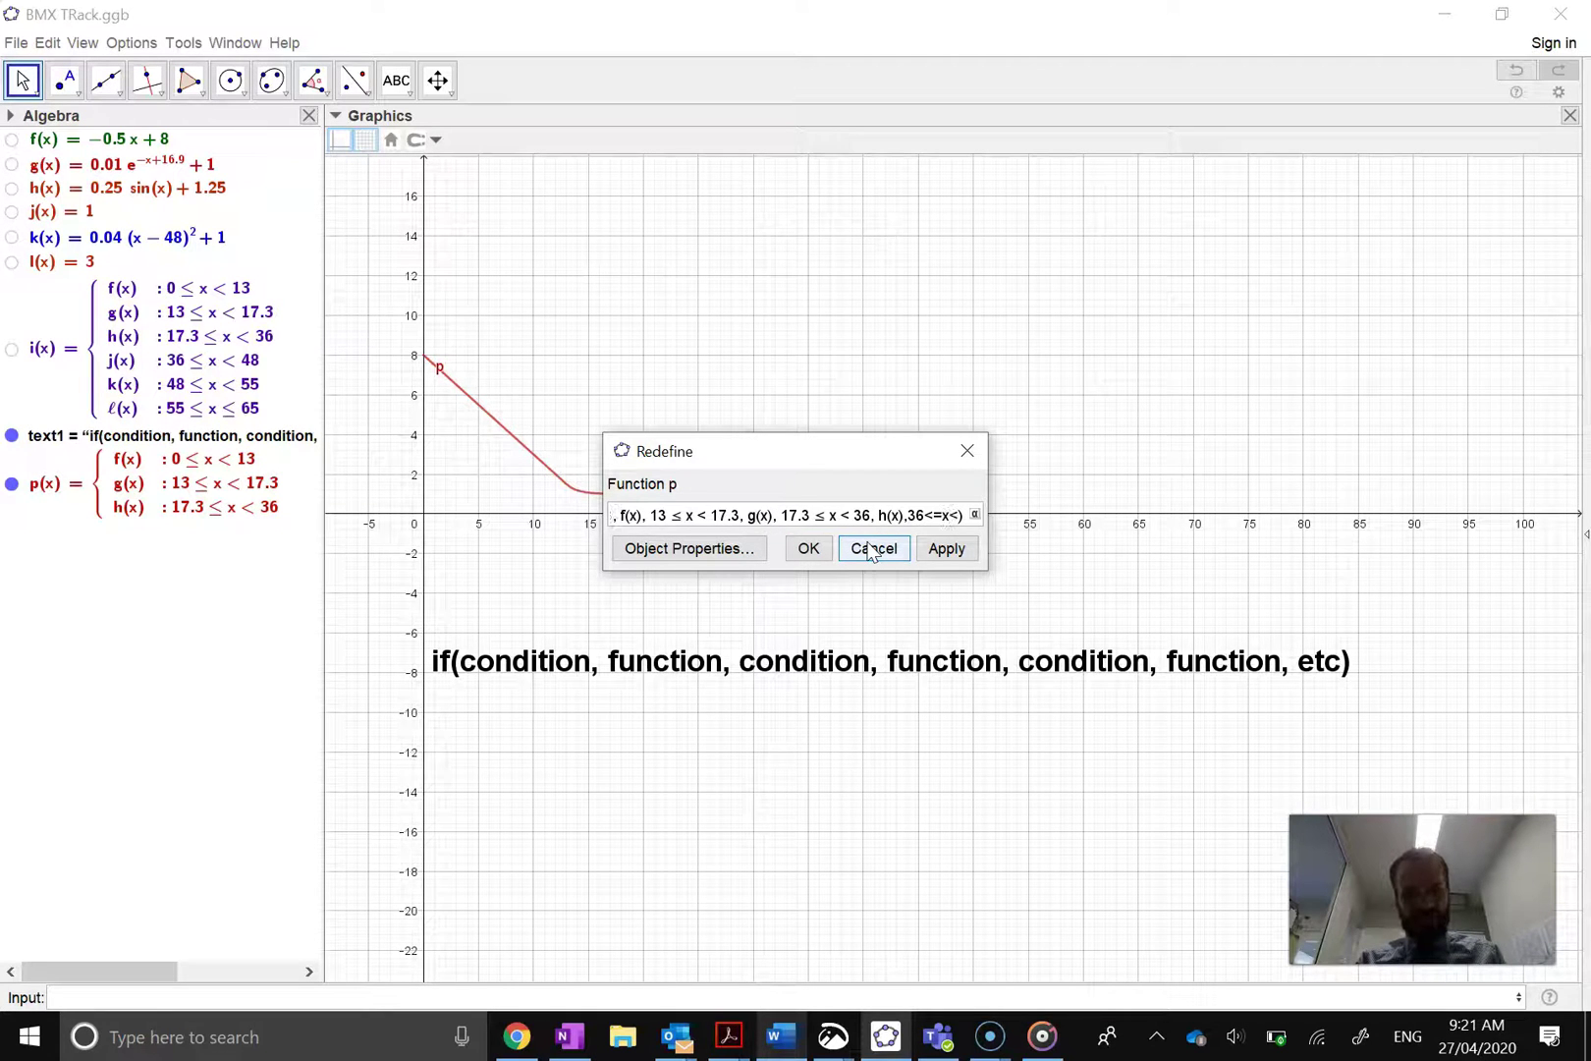
{"action": "type", "text": "48"}
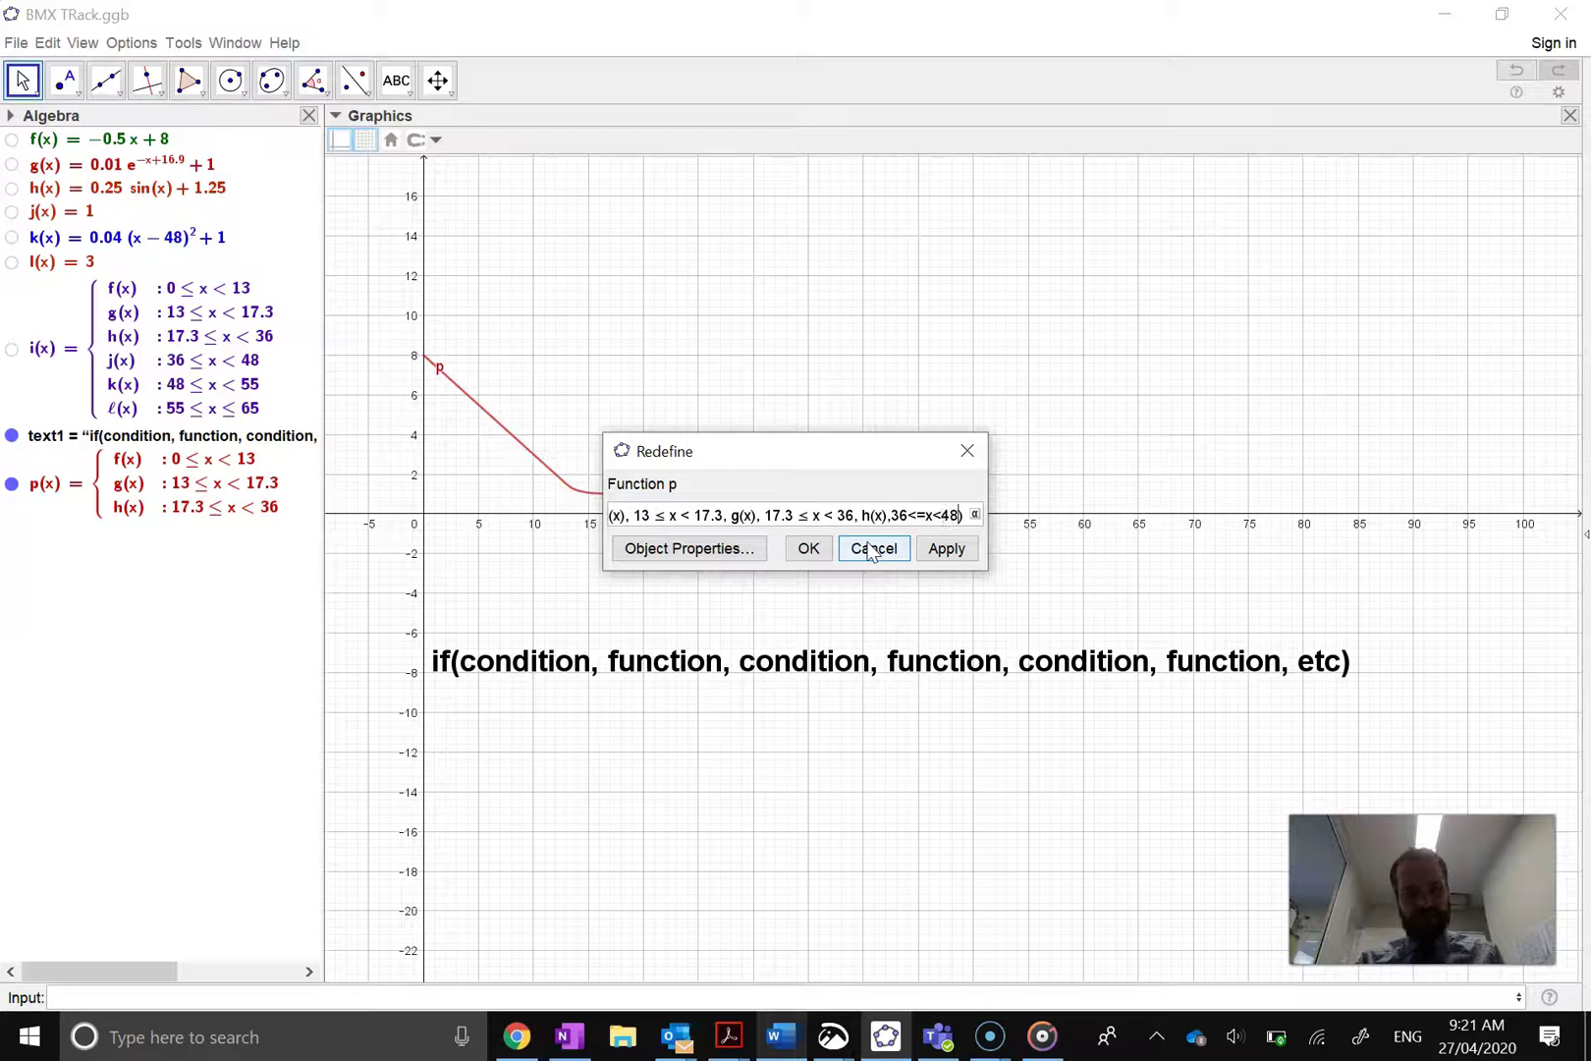
{"action": "type", "text": ","}
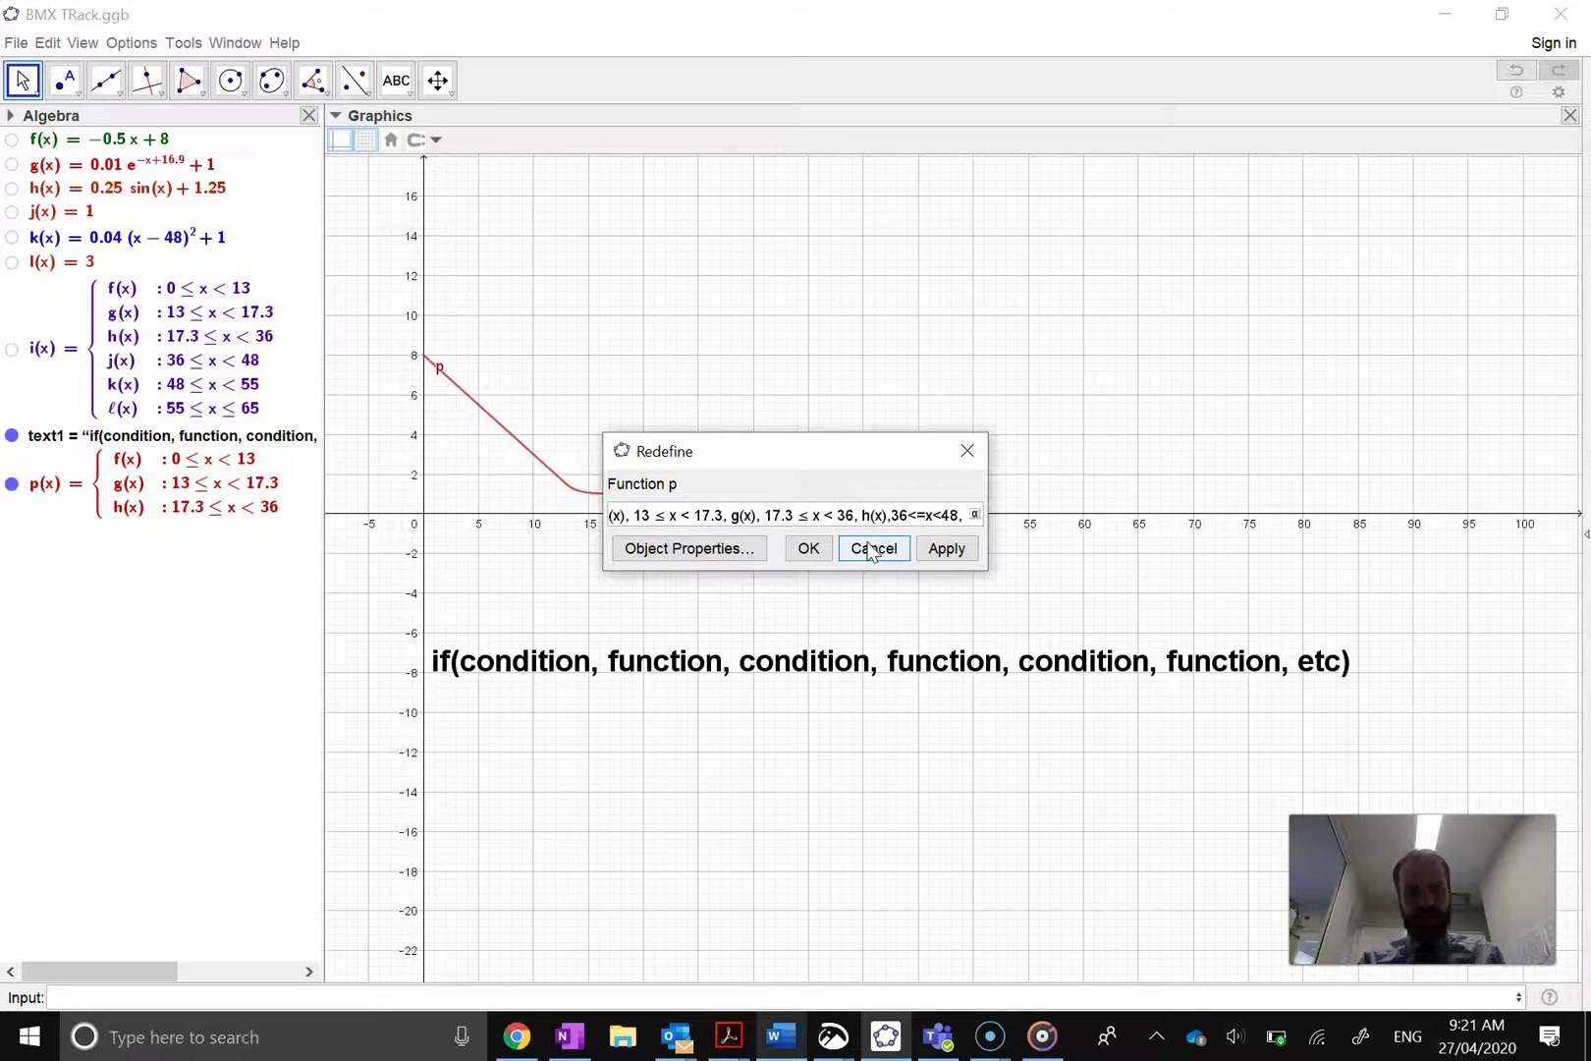
{"action": "type", "text": "j"}
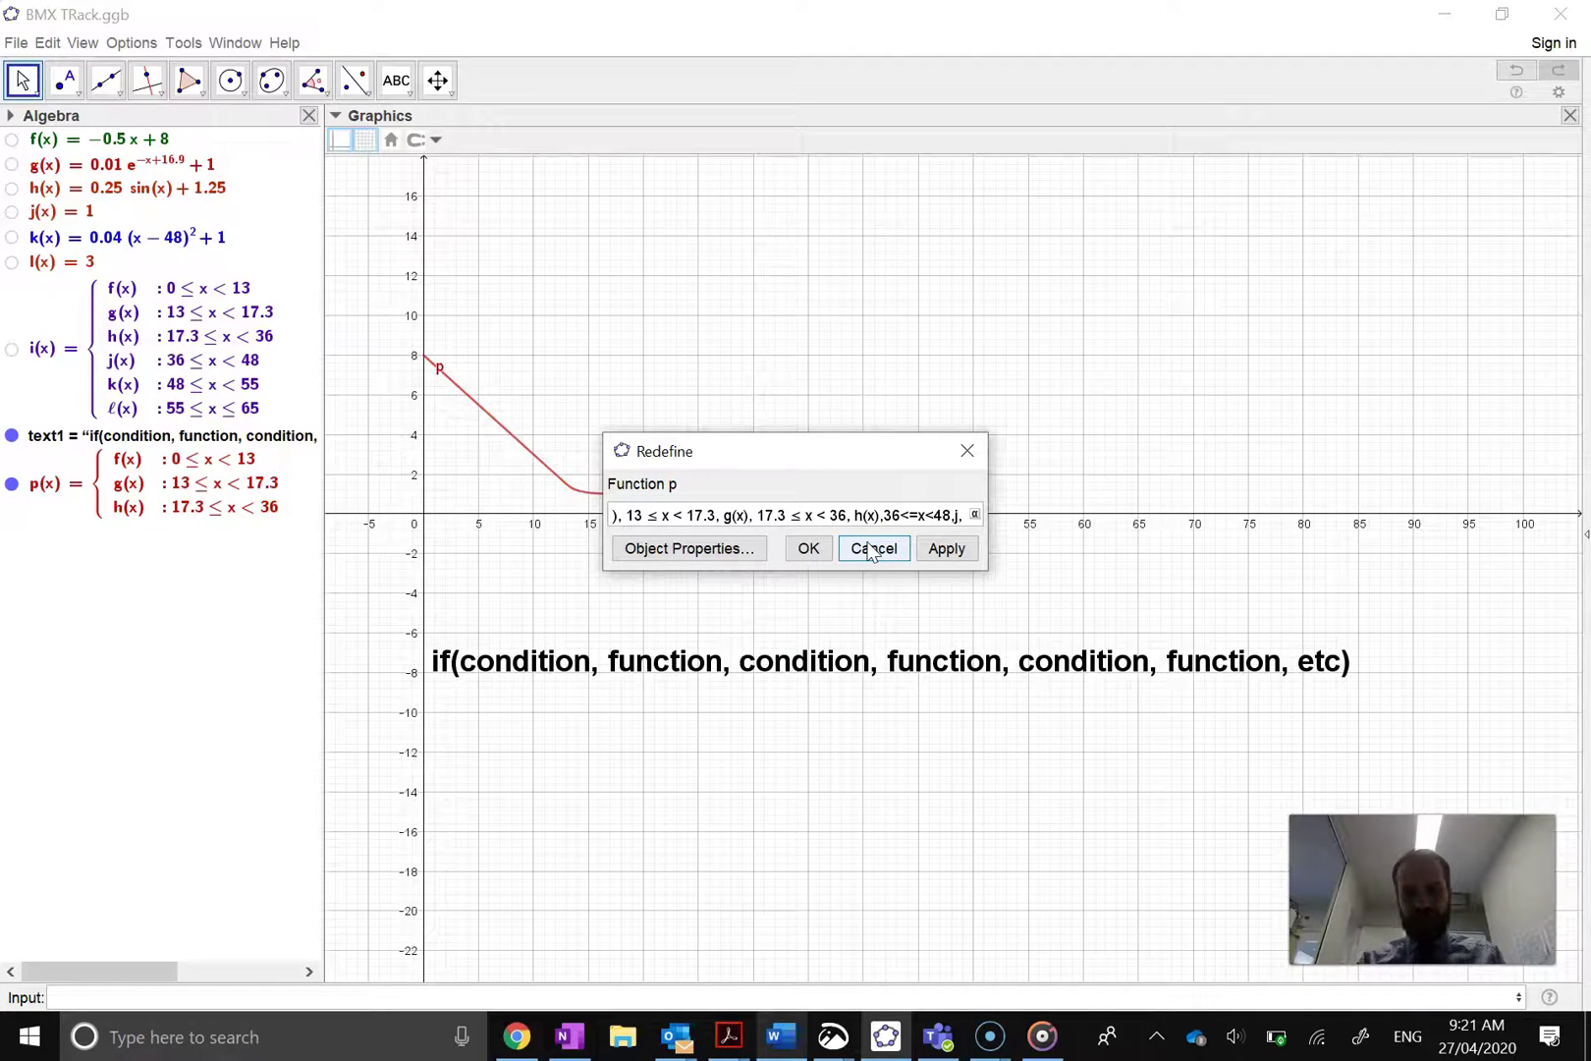
{"action": "type", "text": ",48<="}
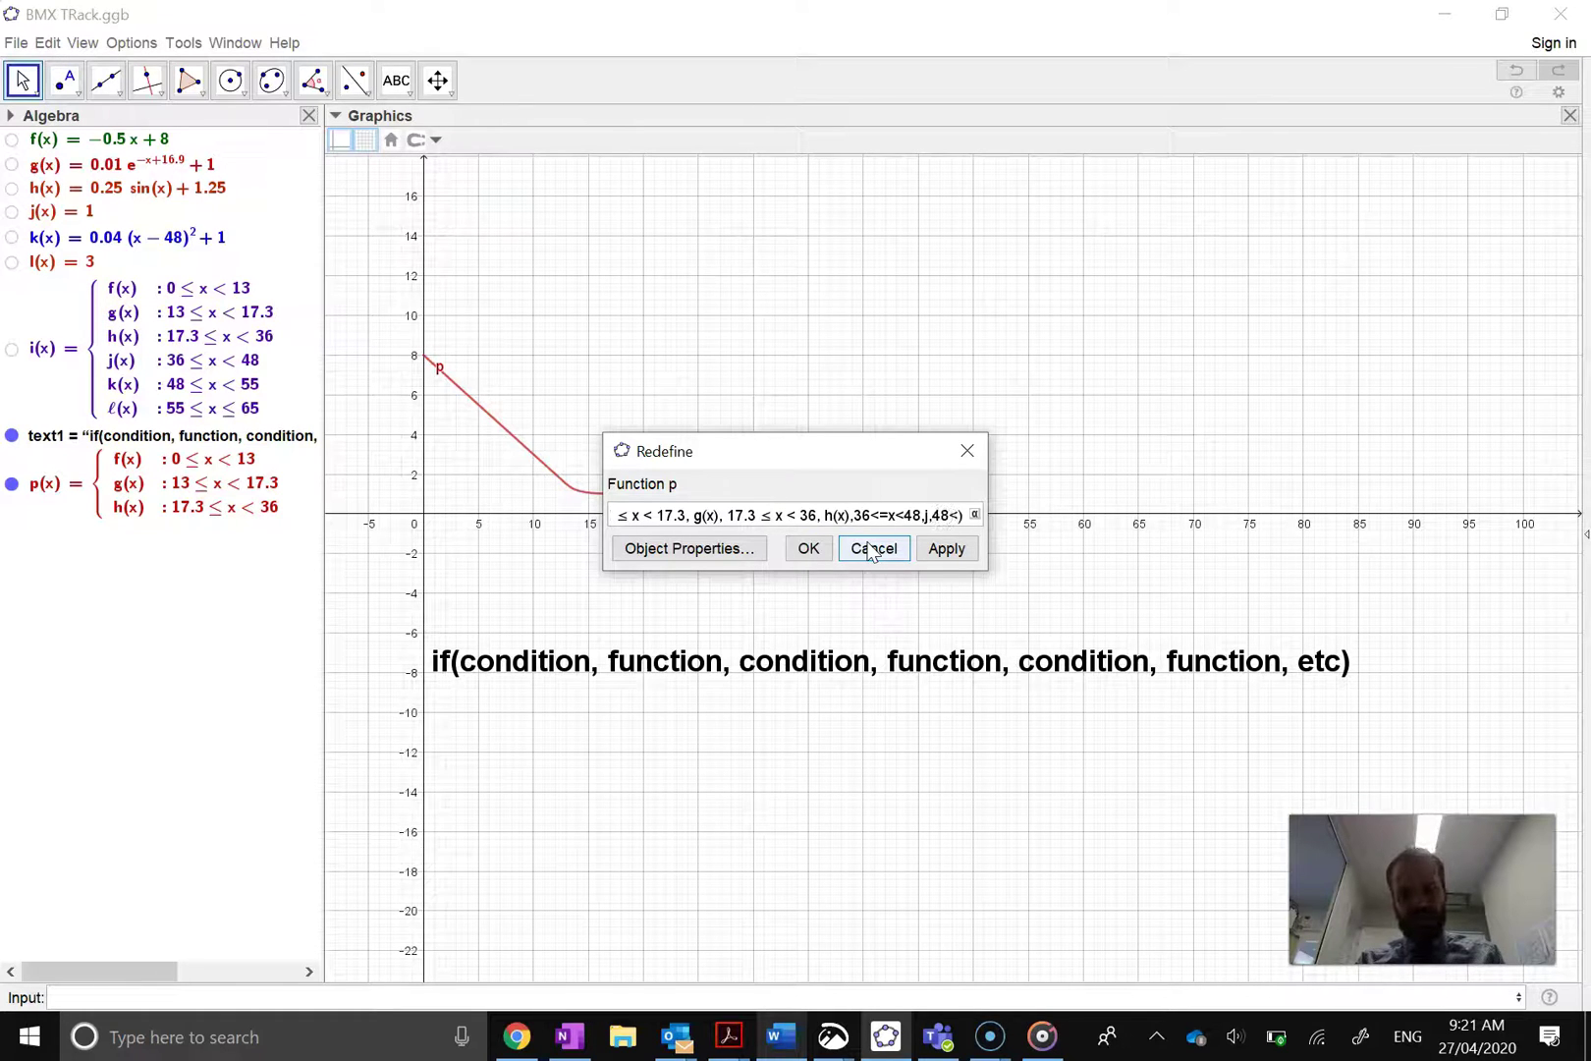
{"action": "type", "text": "x<"}
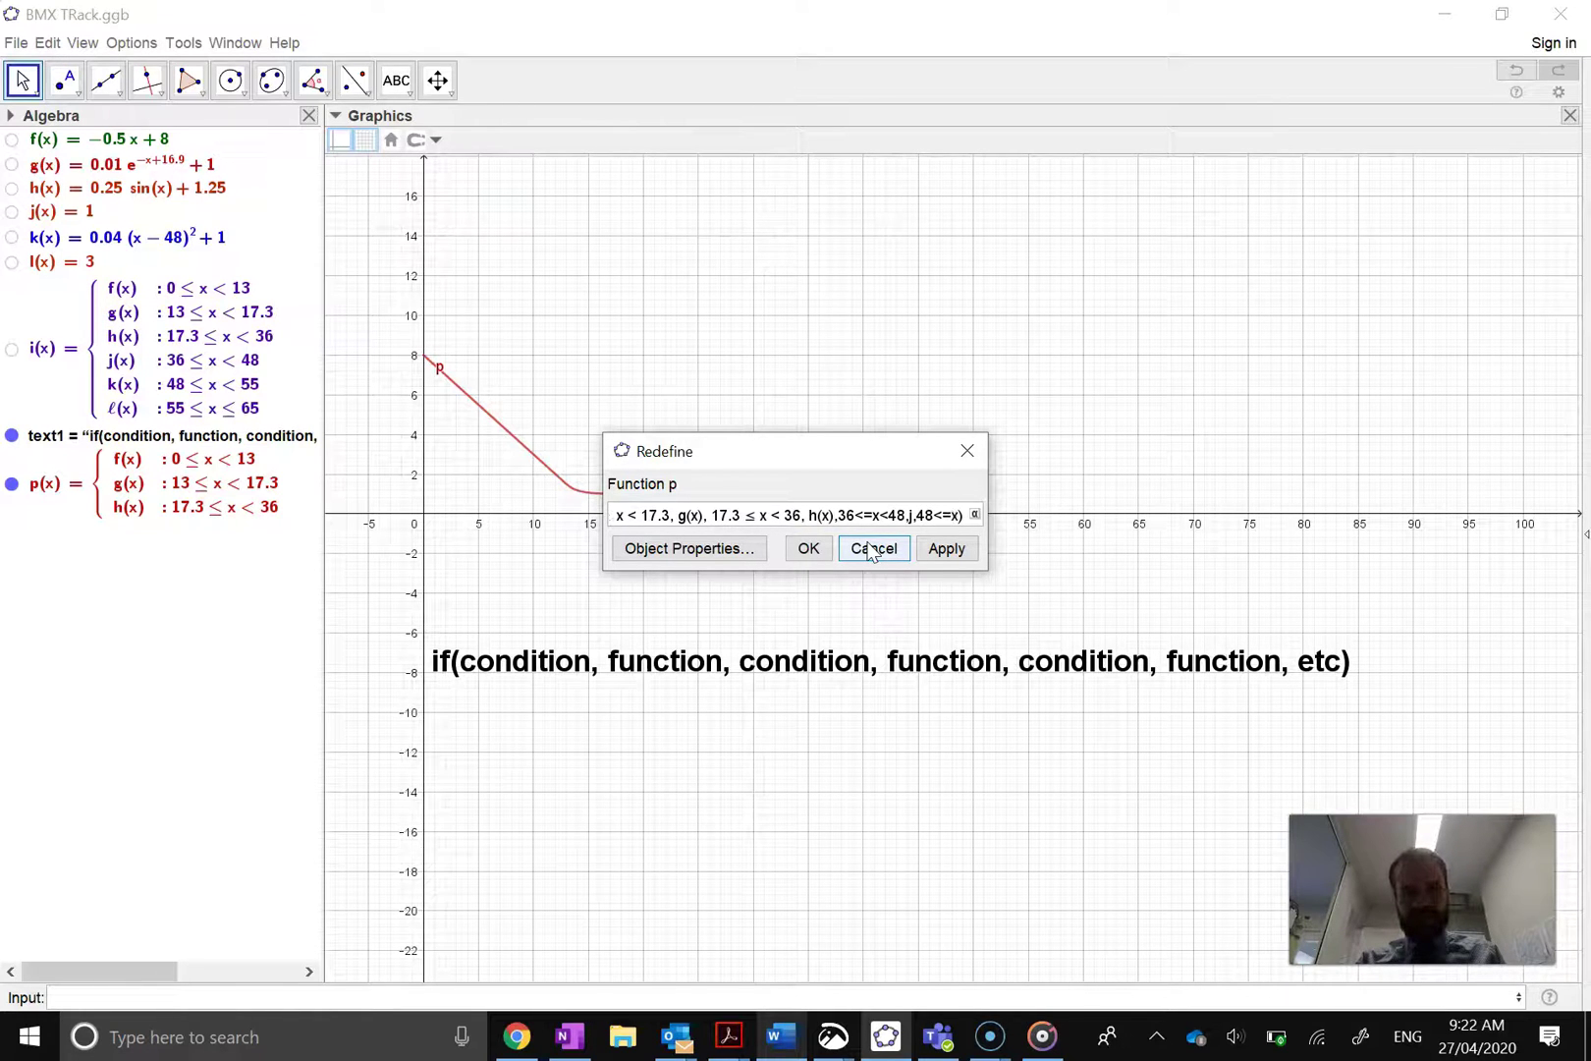
{"action": "type", "text": "55"}
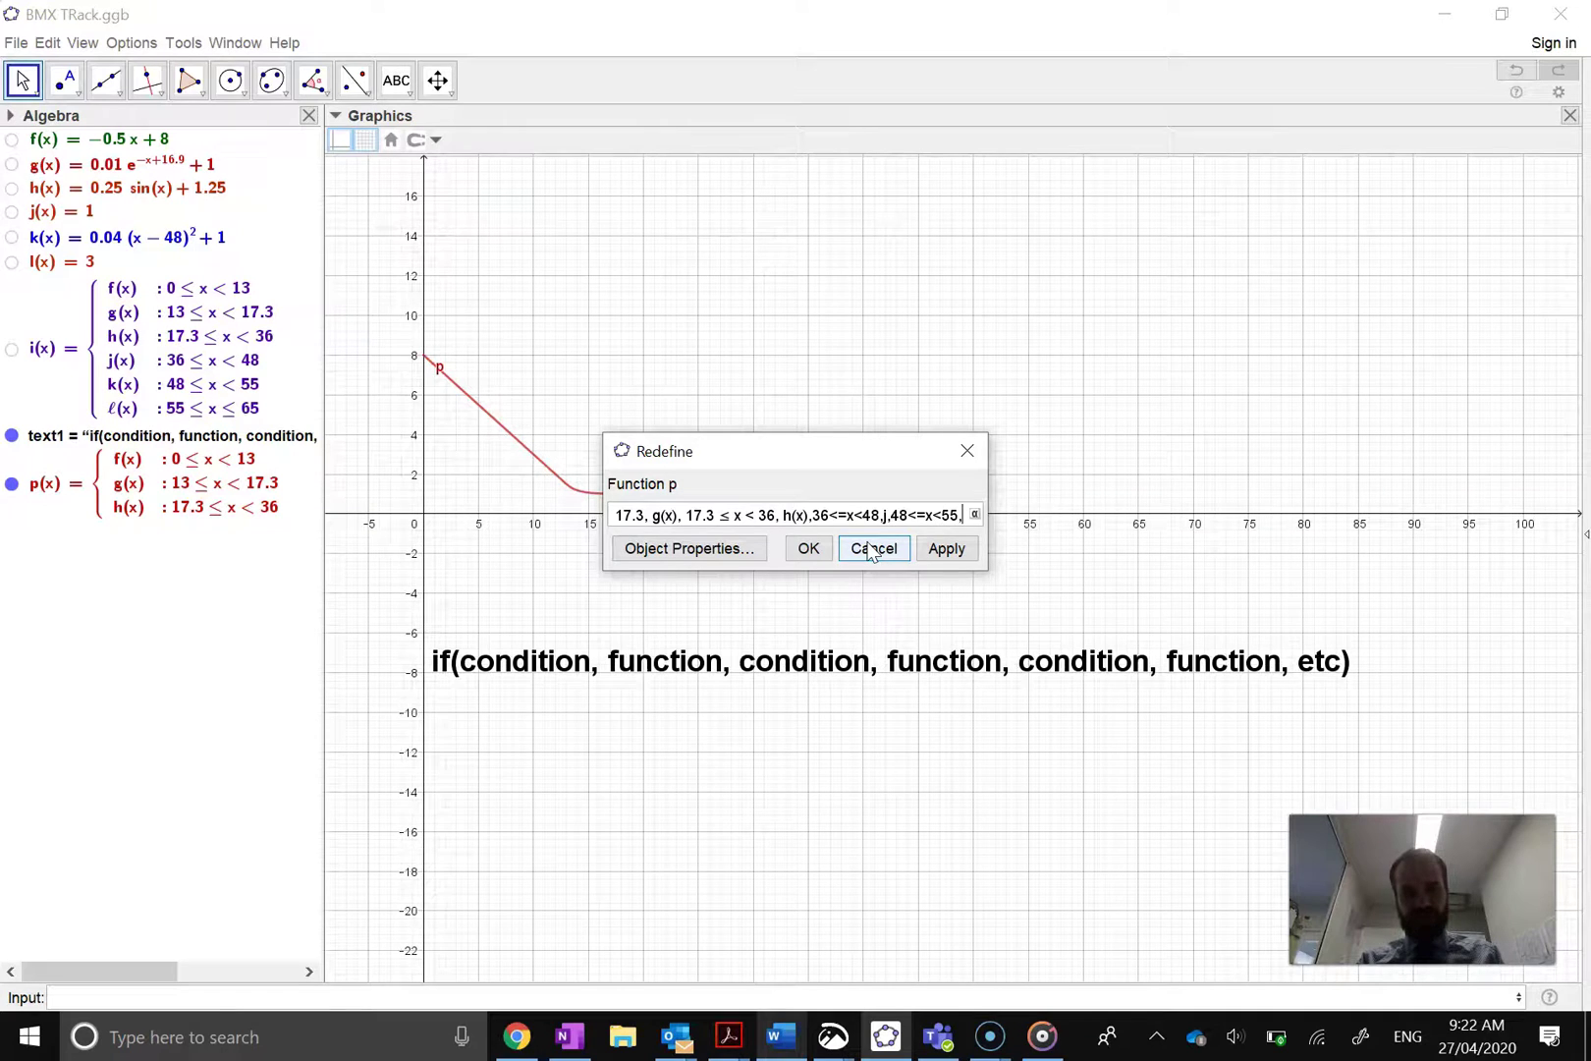
{"action": "type", "text": ",k"}
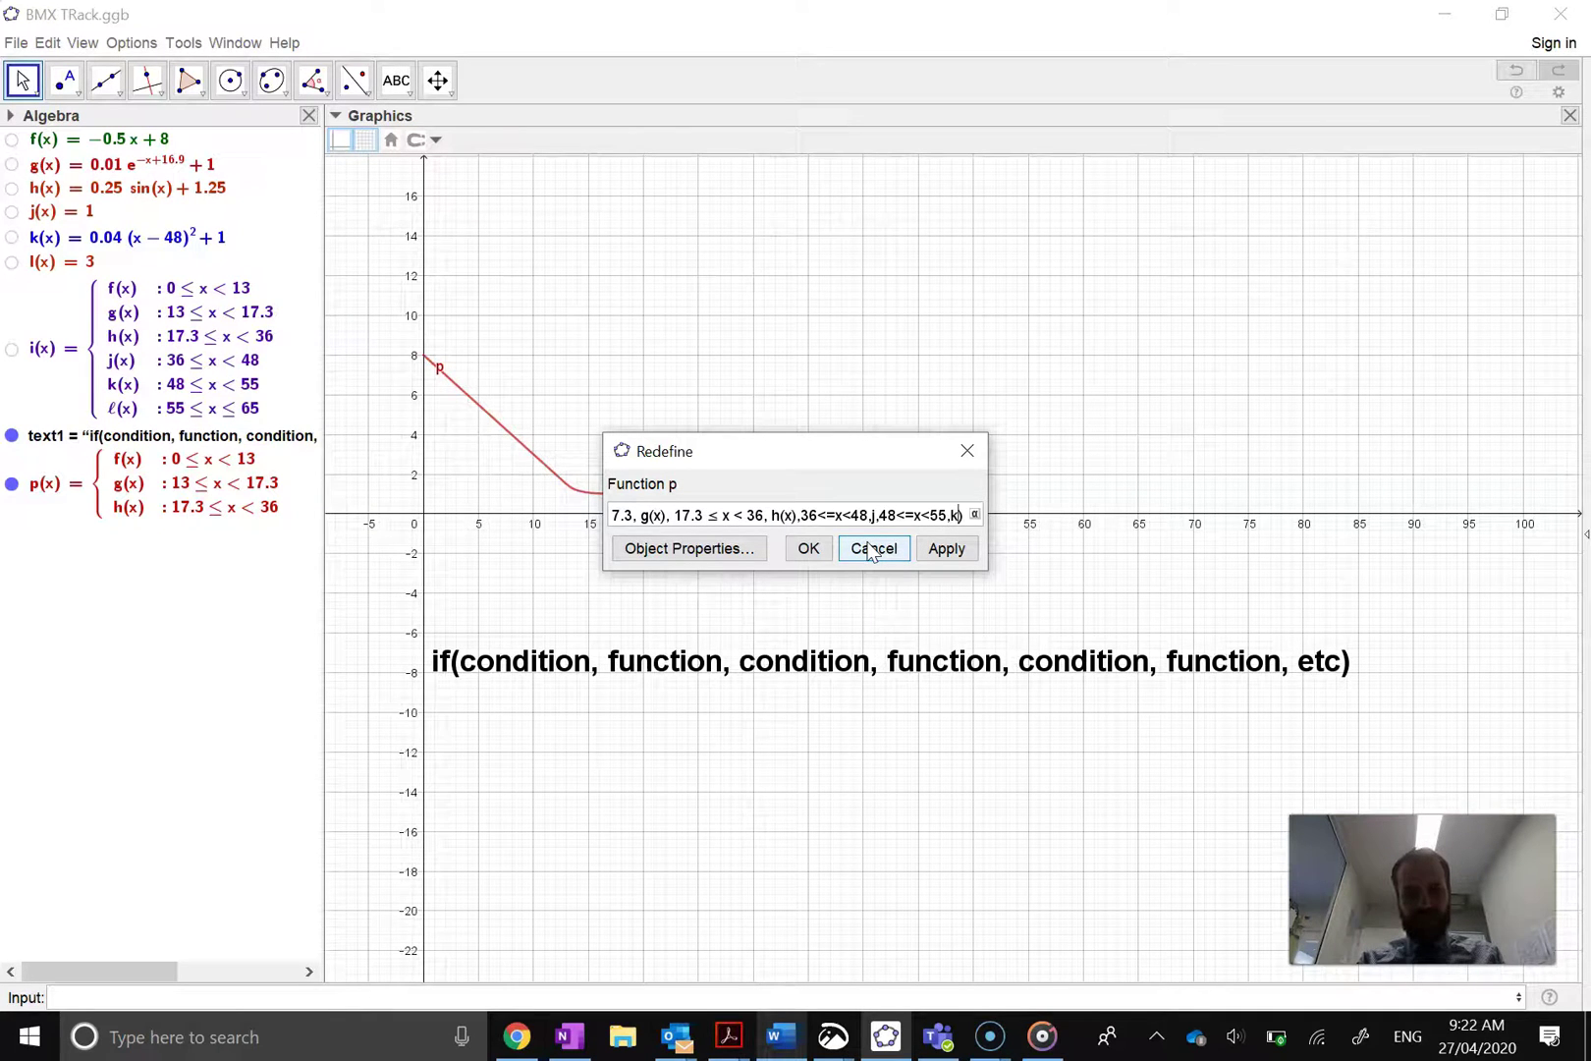
{"action": "type", "text": ",55<="}
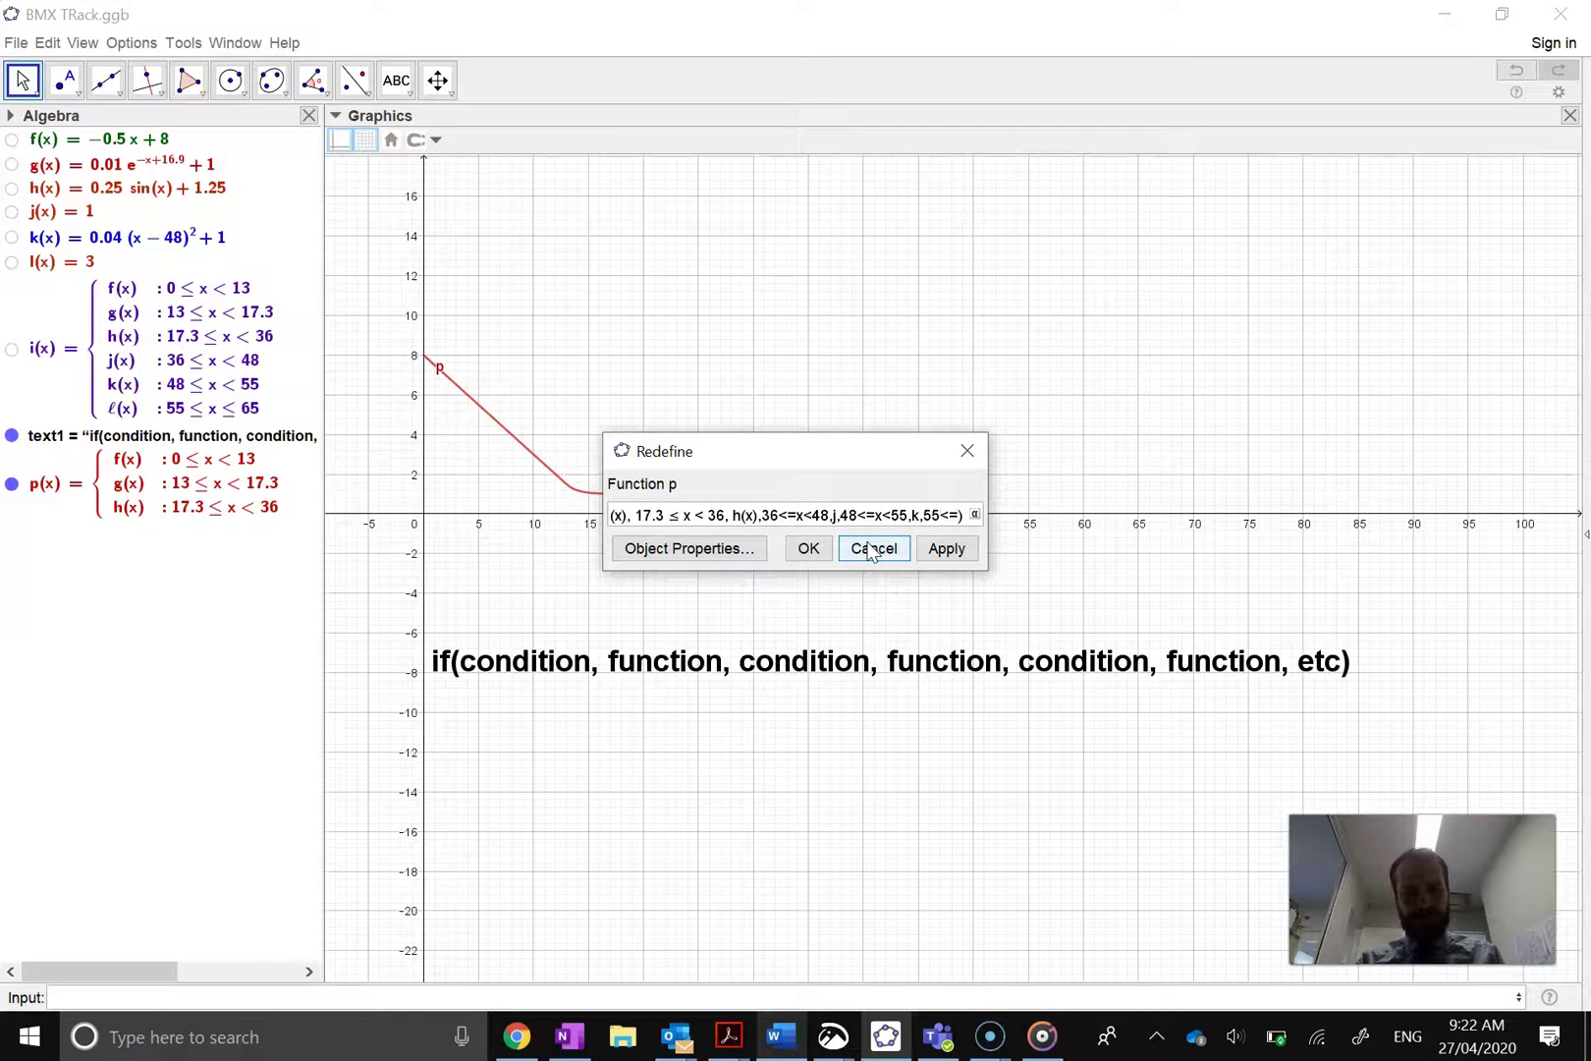
{"action": "type", "text": "x<="}
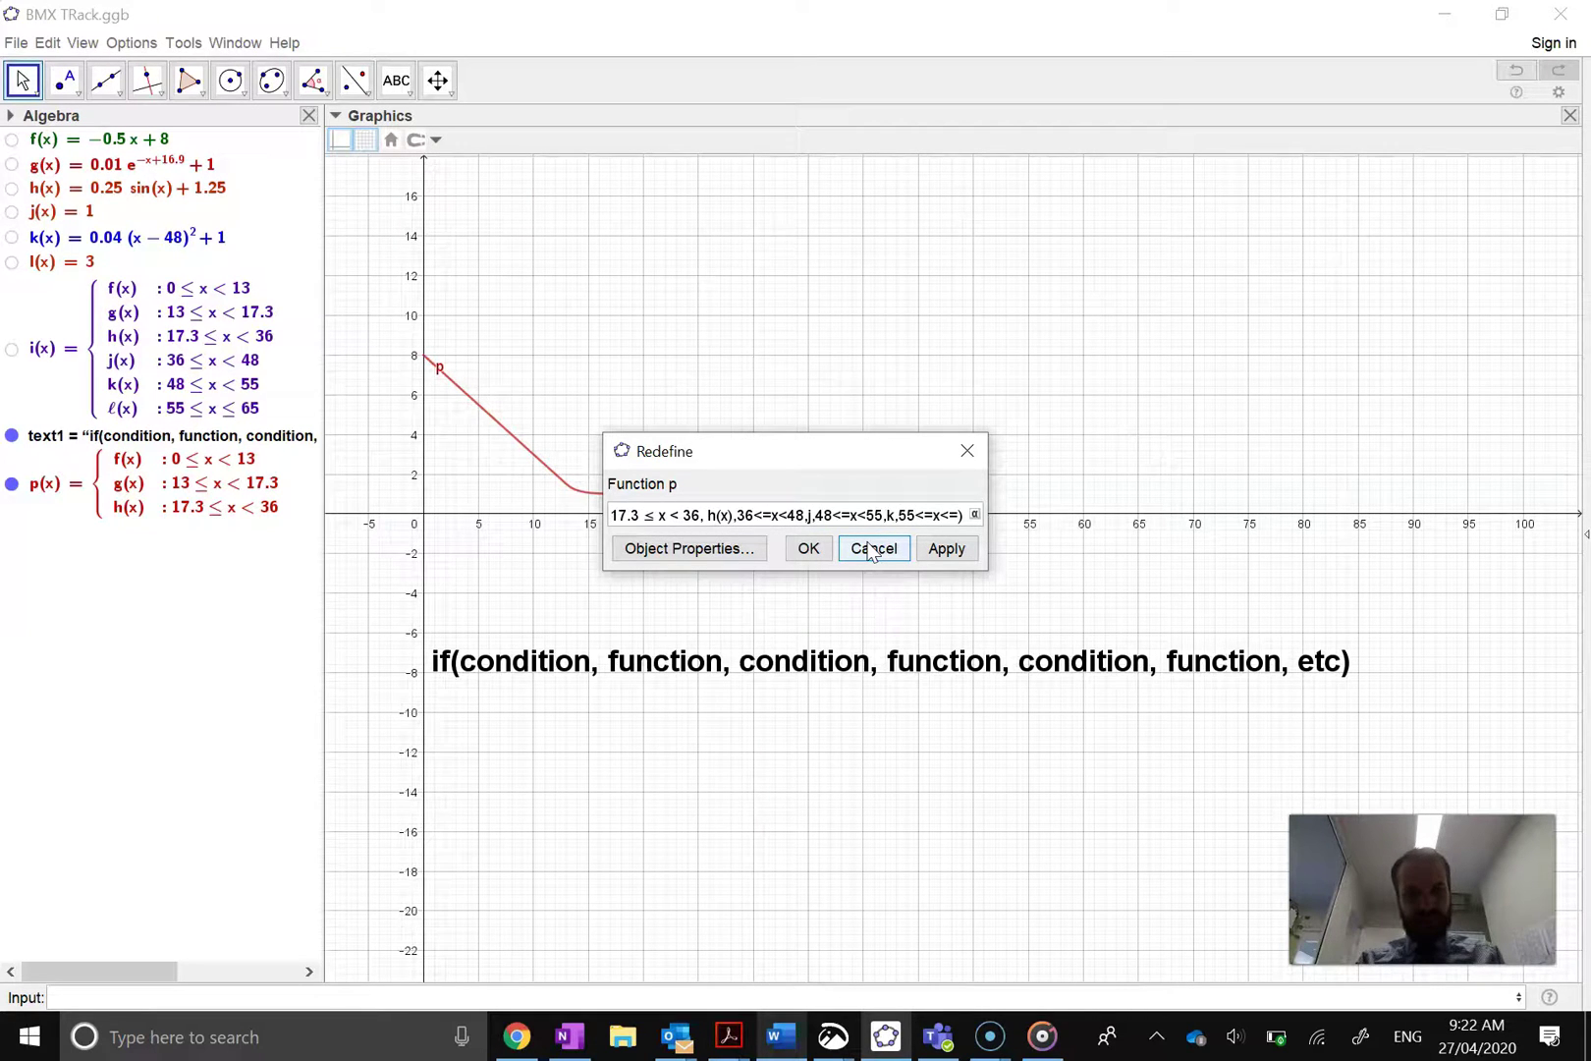
{"action": "type", "text": "65"}
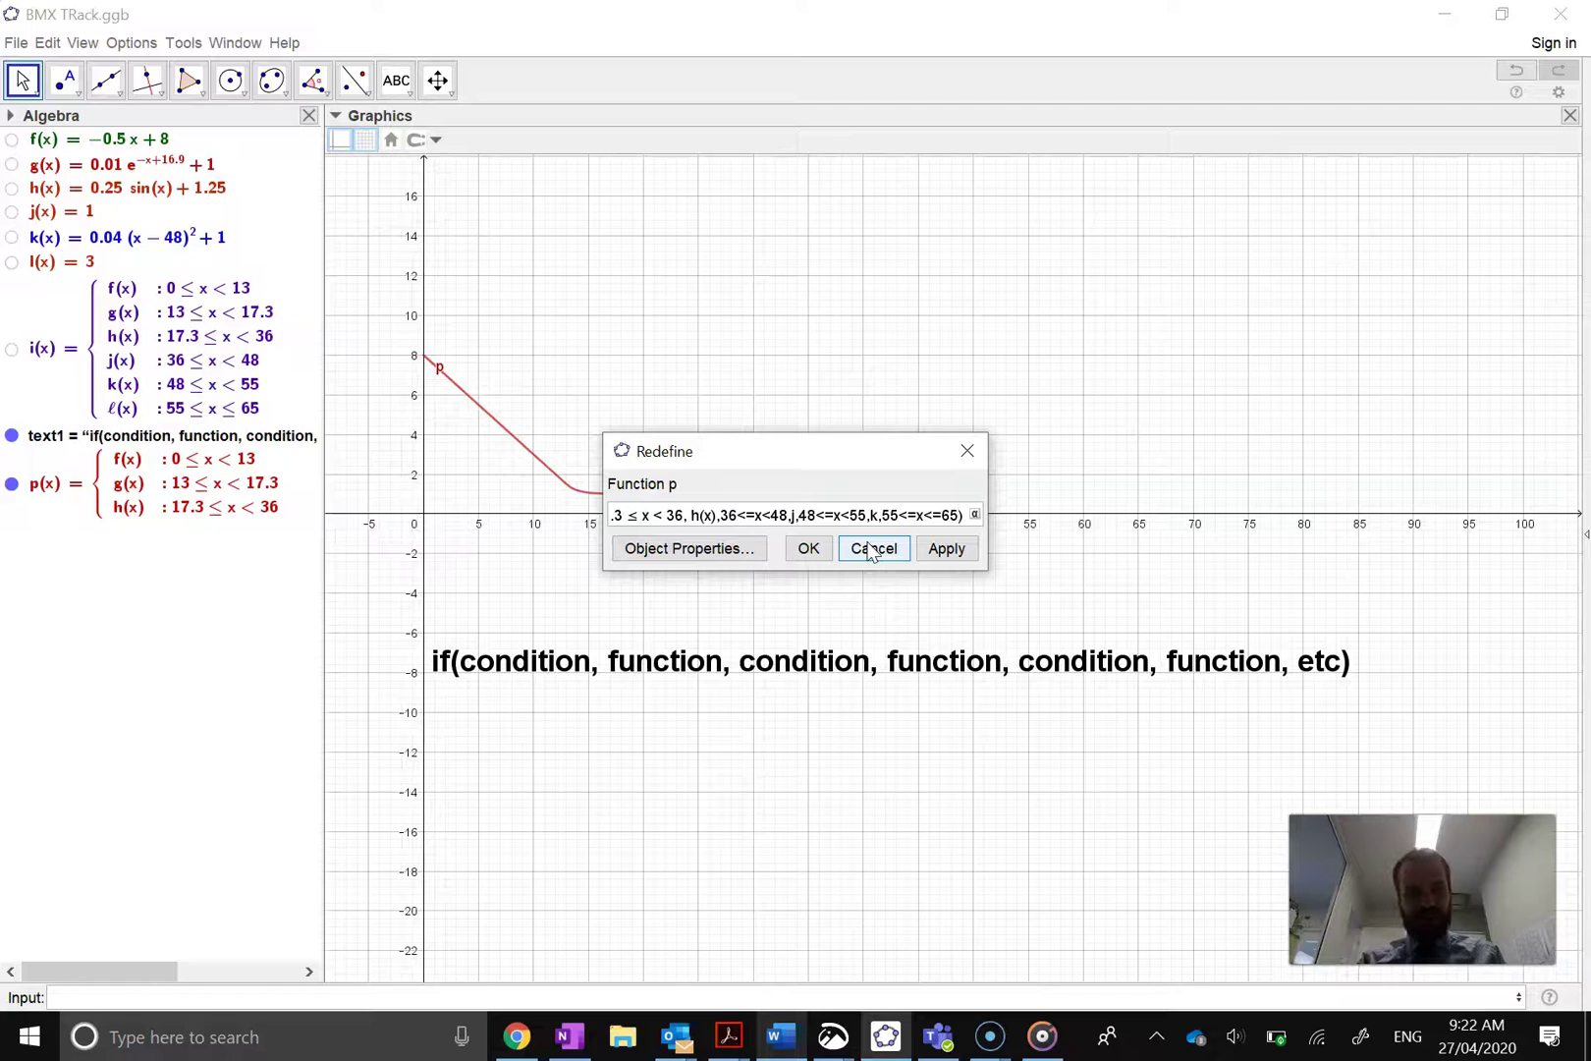
{"action": "type", "text": ",l"}
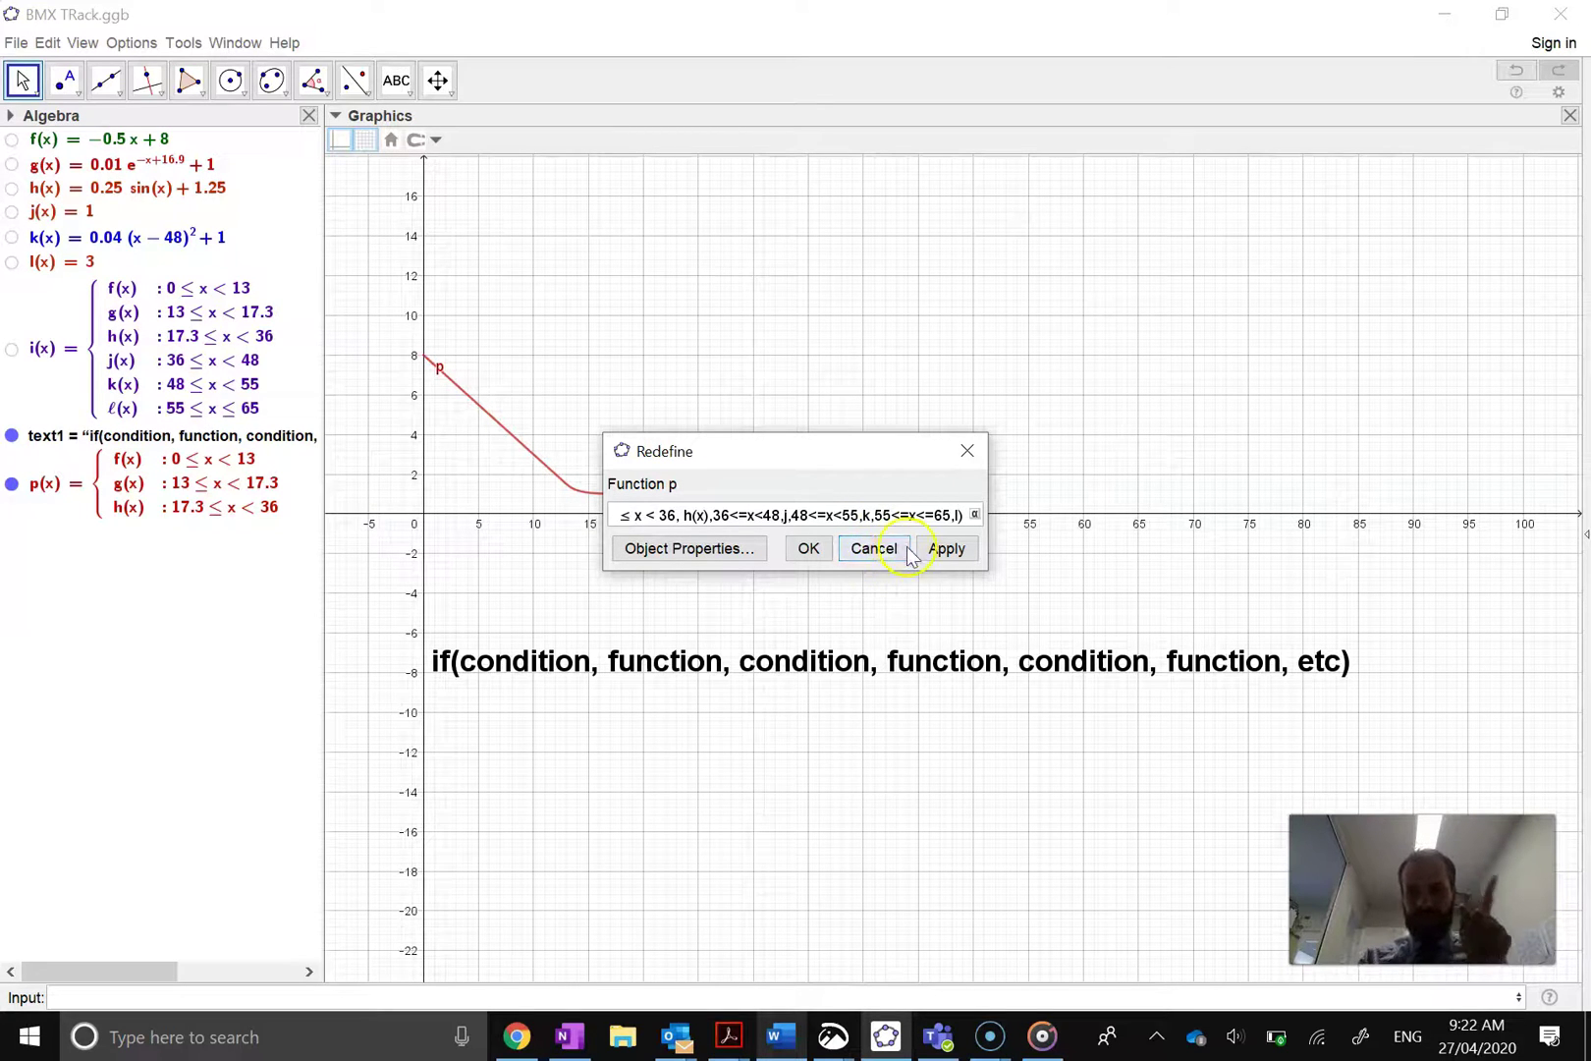
Apply p's six-piece definition, then widen the Algebra View and select p(x)
{"action": "left_click", "coordinate": [938, 548]}
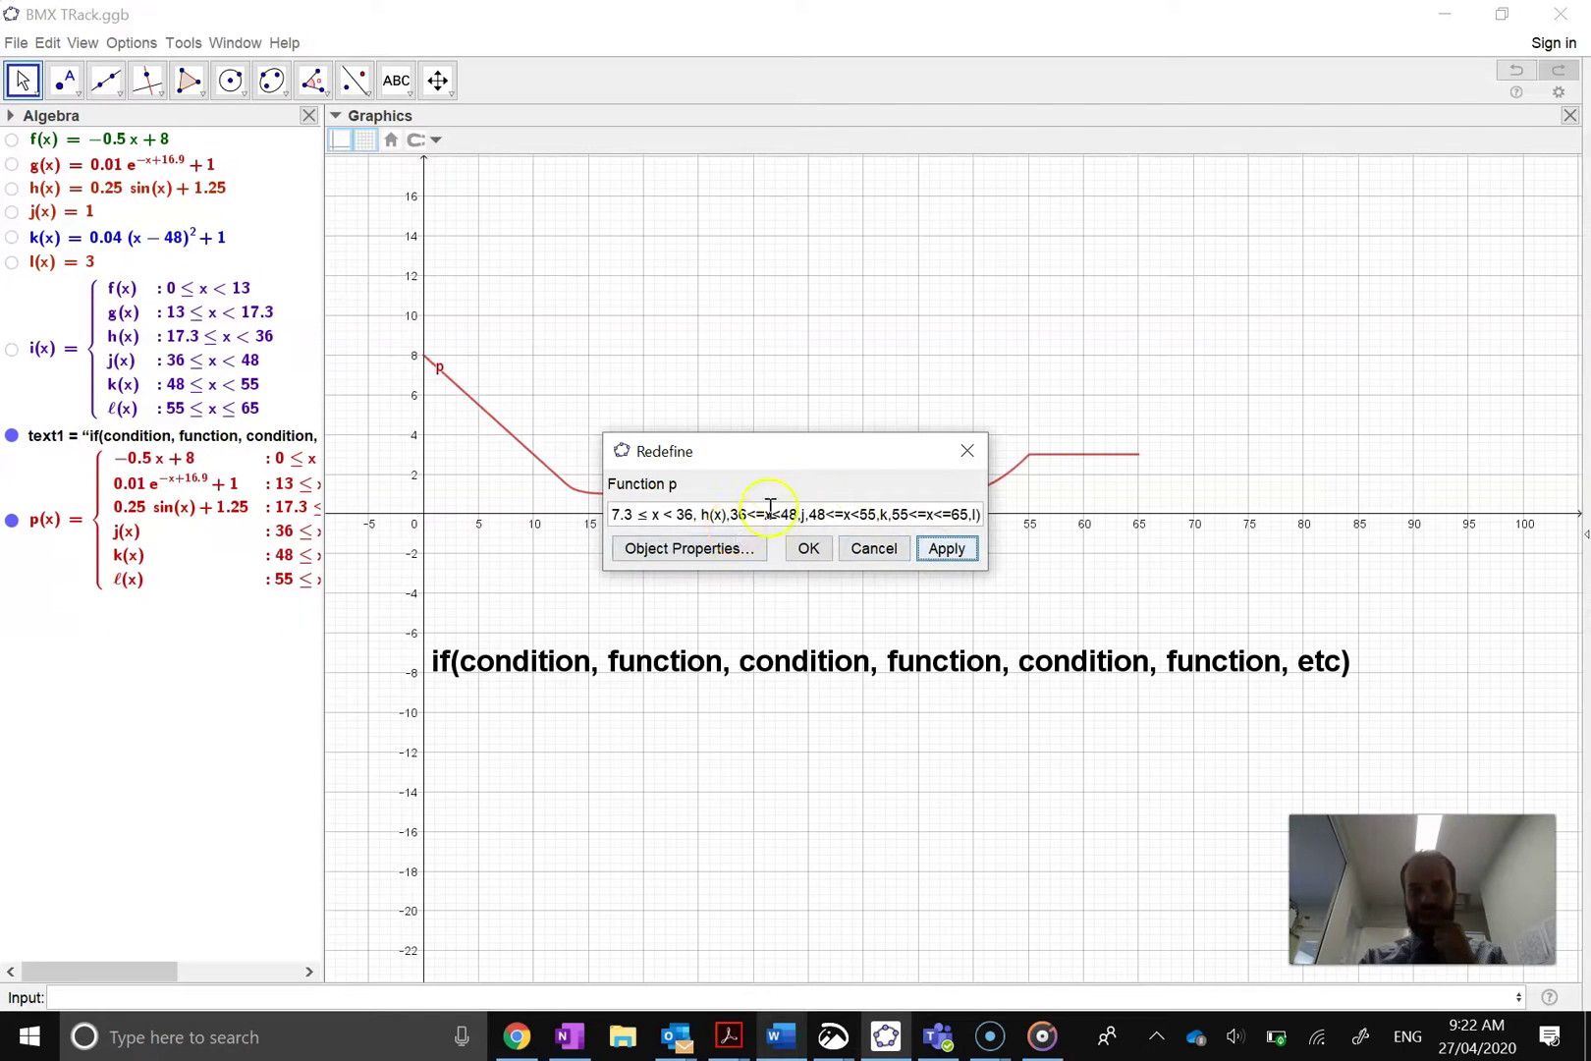
{"action": "left_click", "coordinate": [965, 453]}
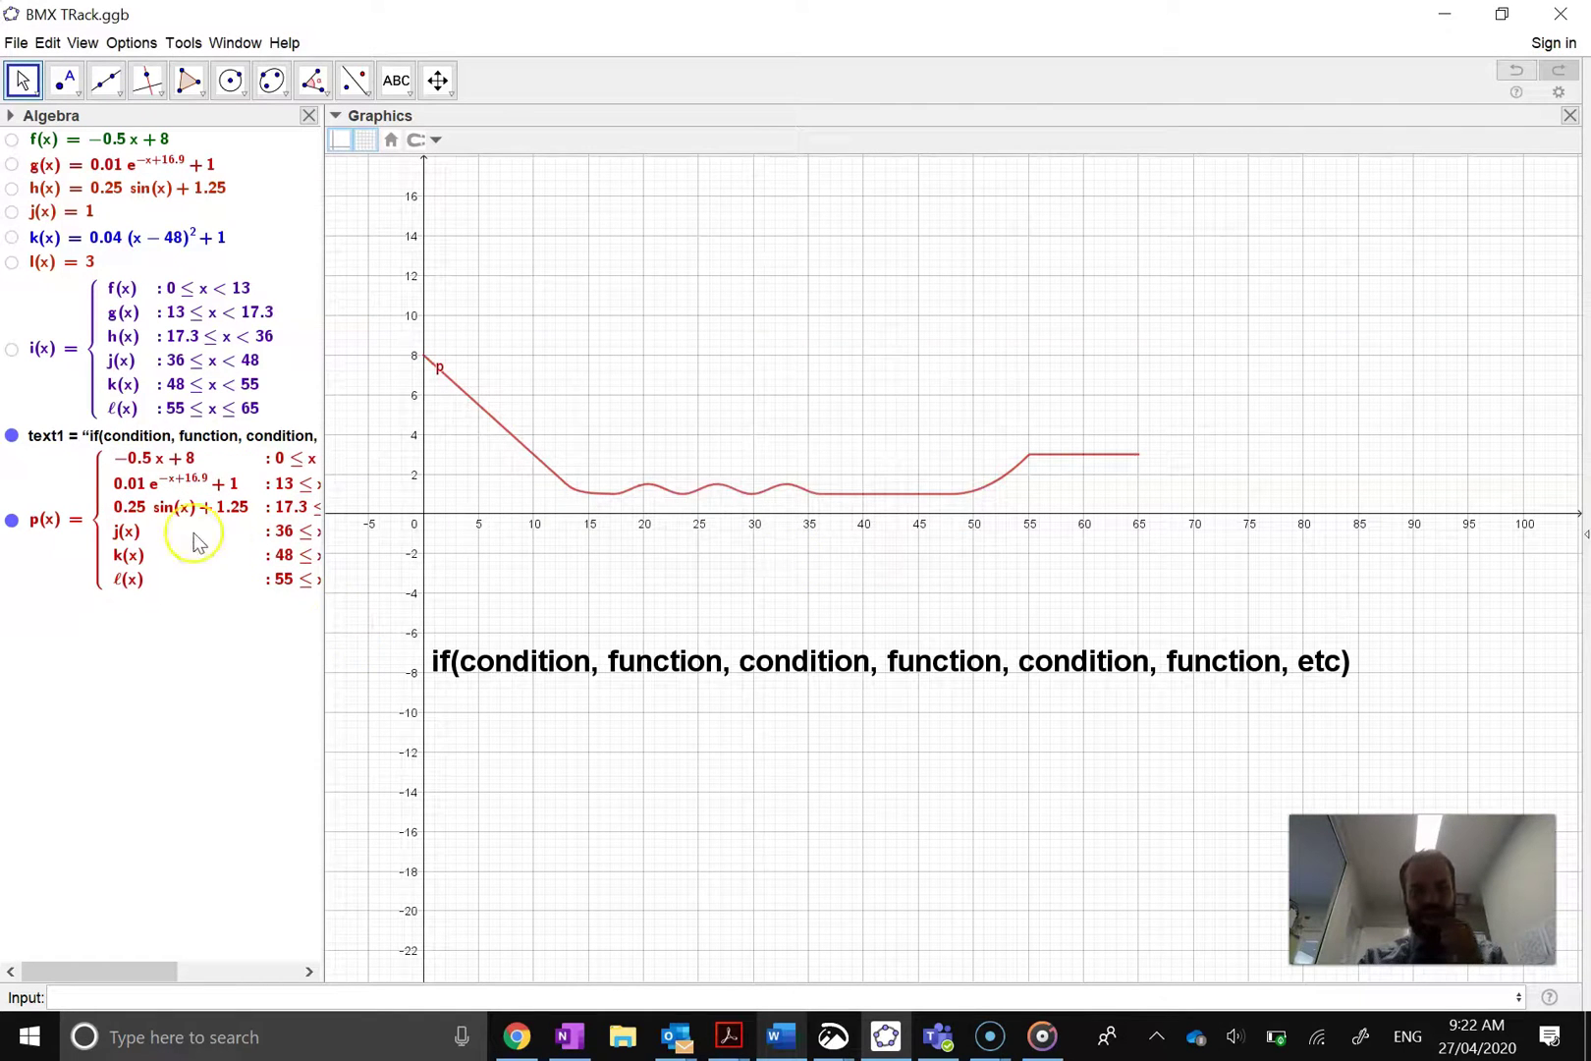
{"action": "double_click", "coordinate": [155, 525]}
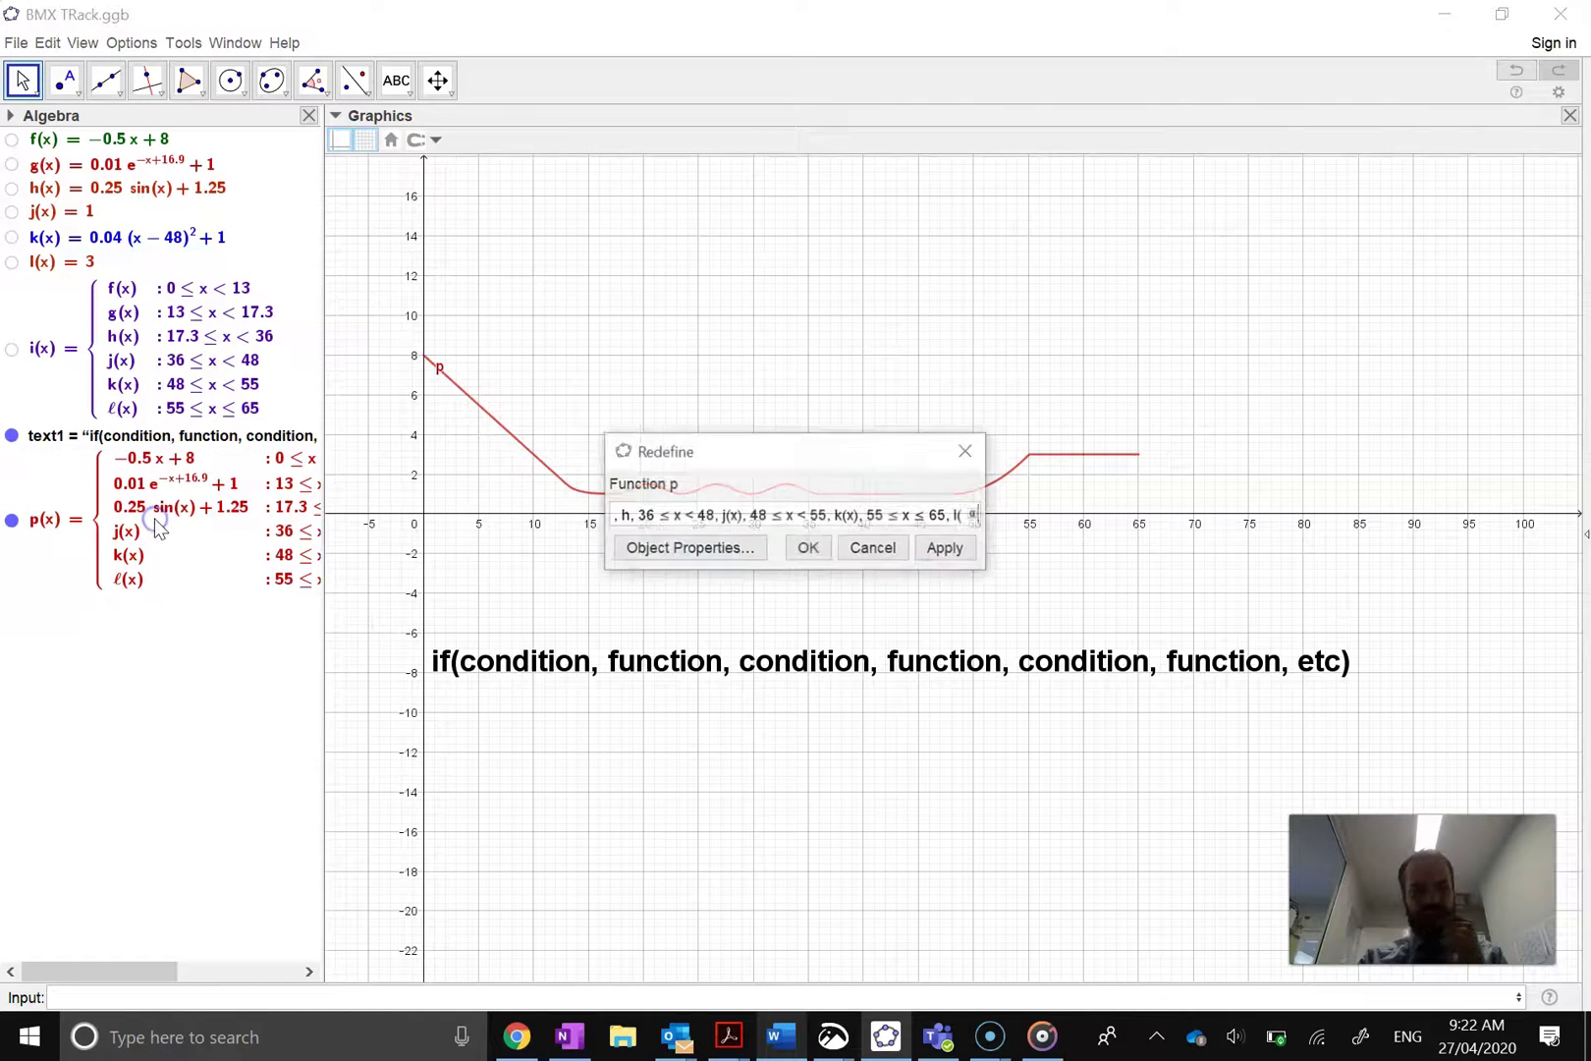
{"action": "left_click", "coordinate": [862, 547]}
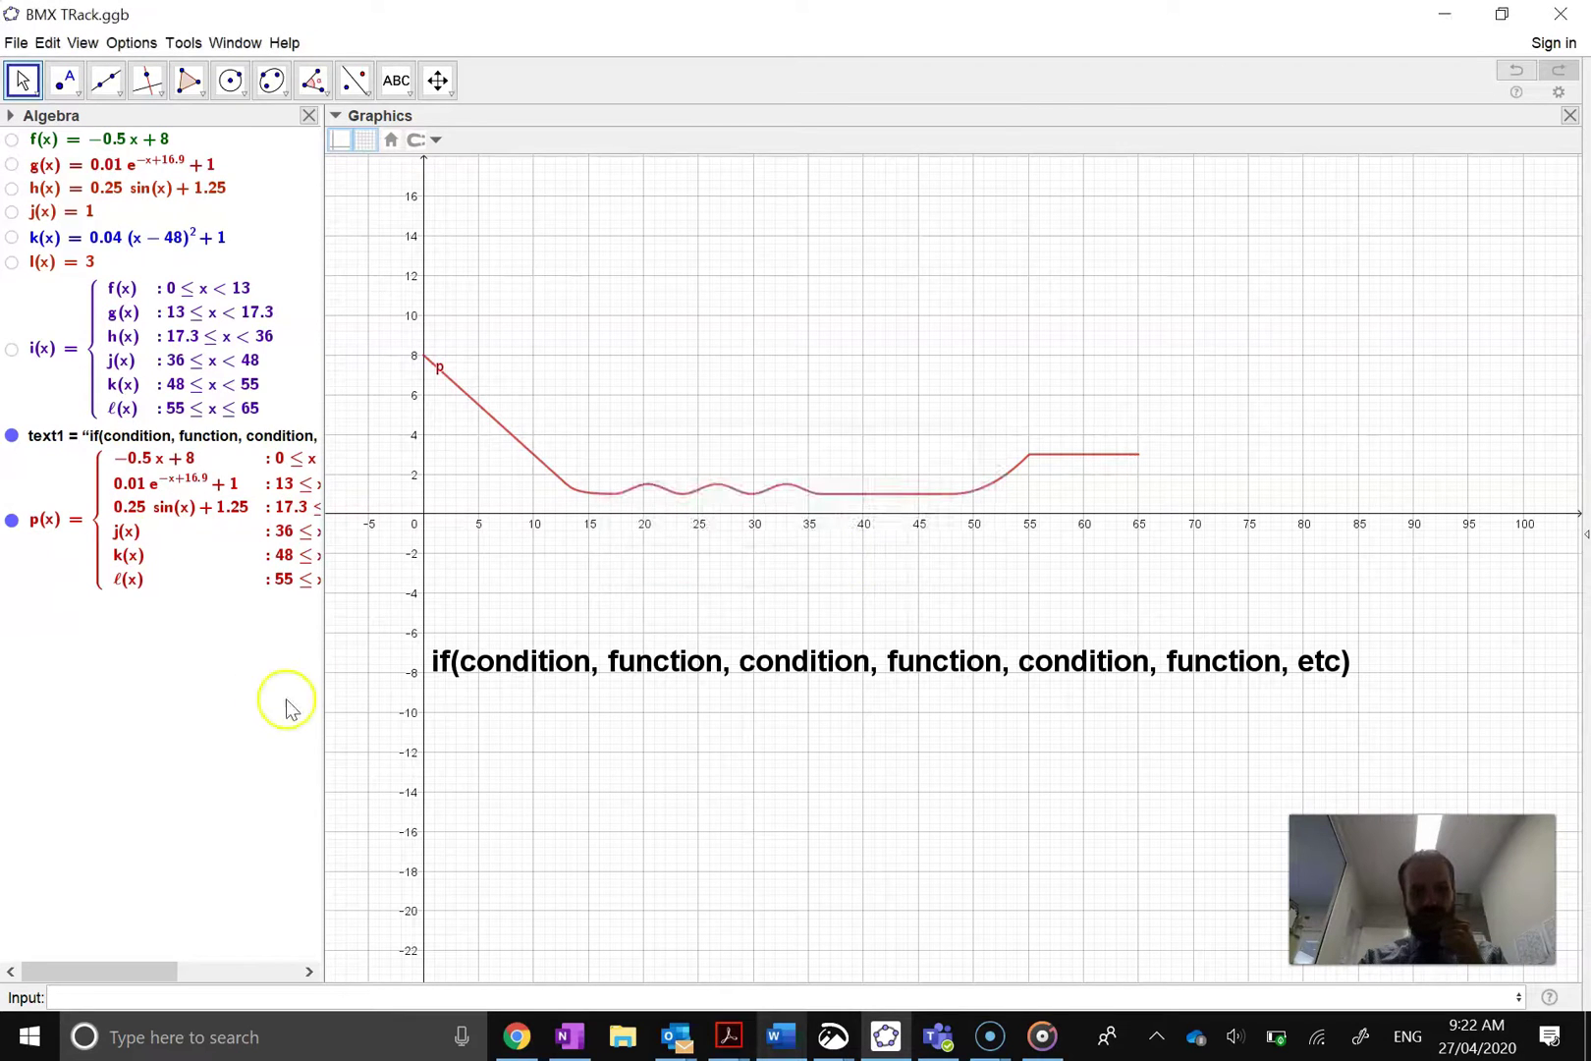
{"action": "left_click_drag", "start_coordinate": [325, 698], "coordinate": [471, 714]}
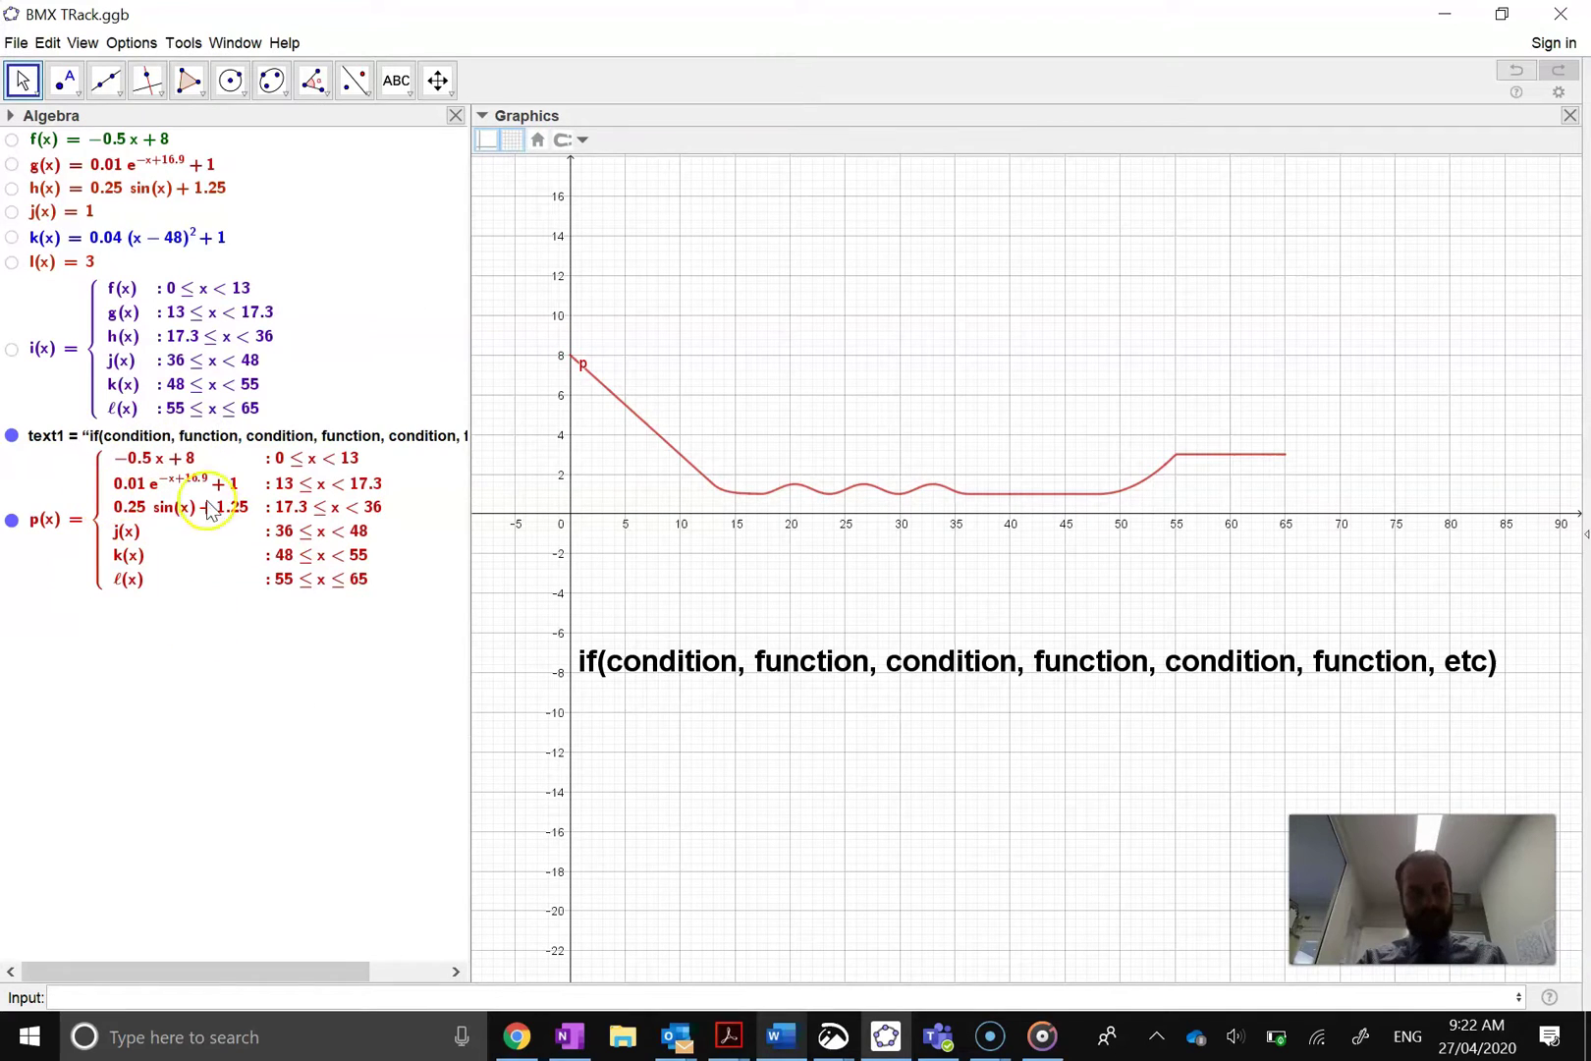
{"action": "left_click", "coordinate": [210, 462]}
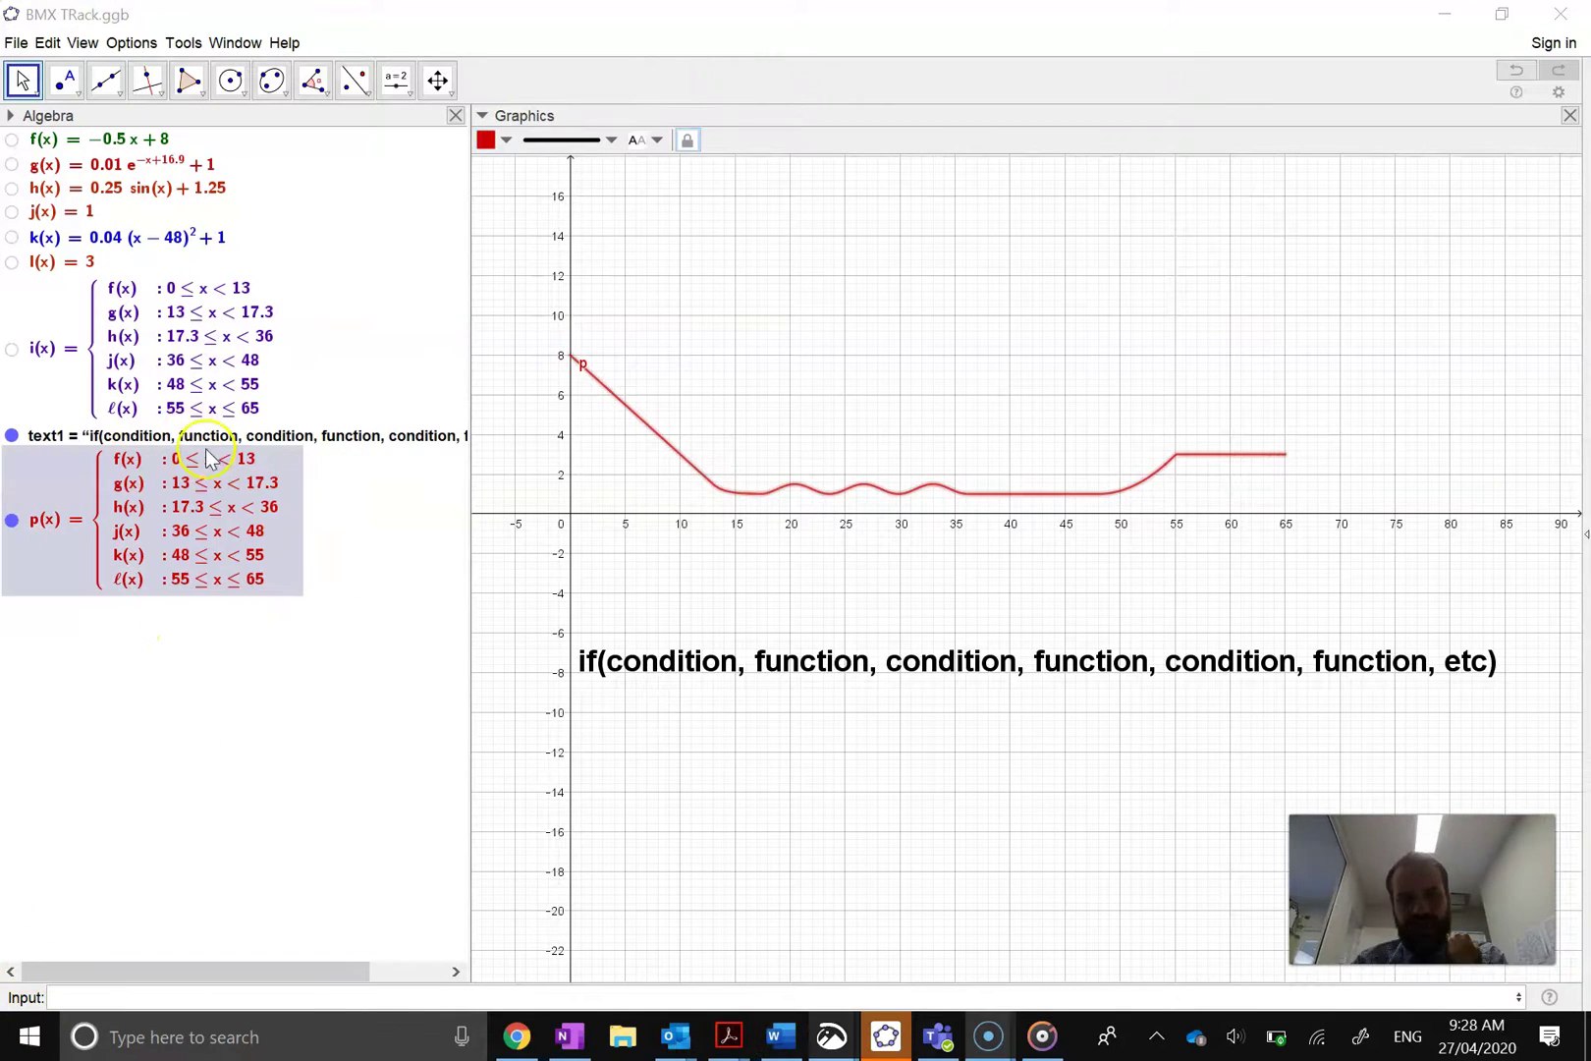
{"action": "right_click", "coordinate": [216, 520]}
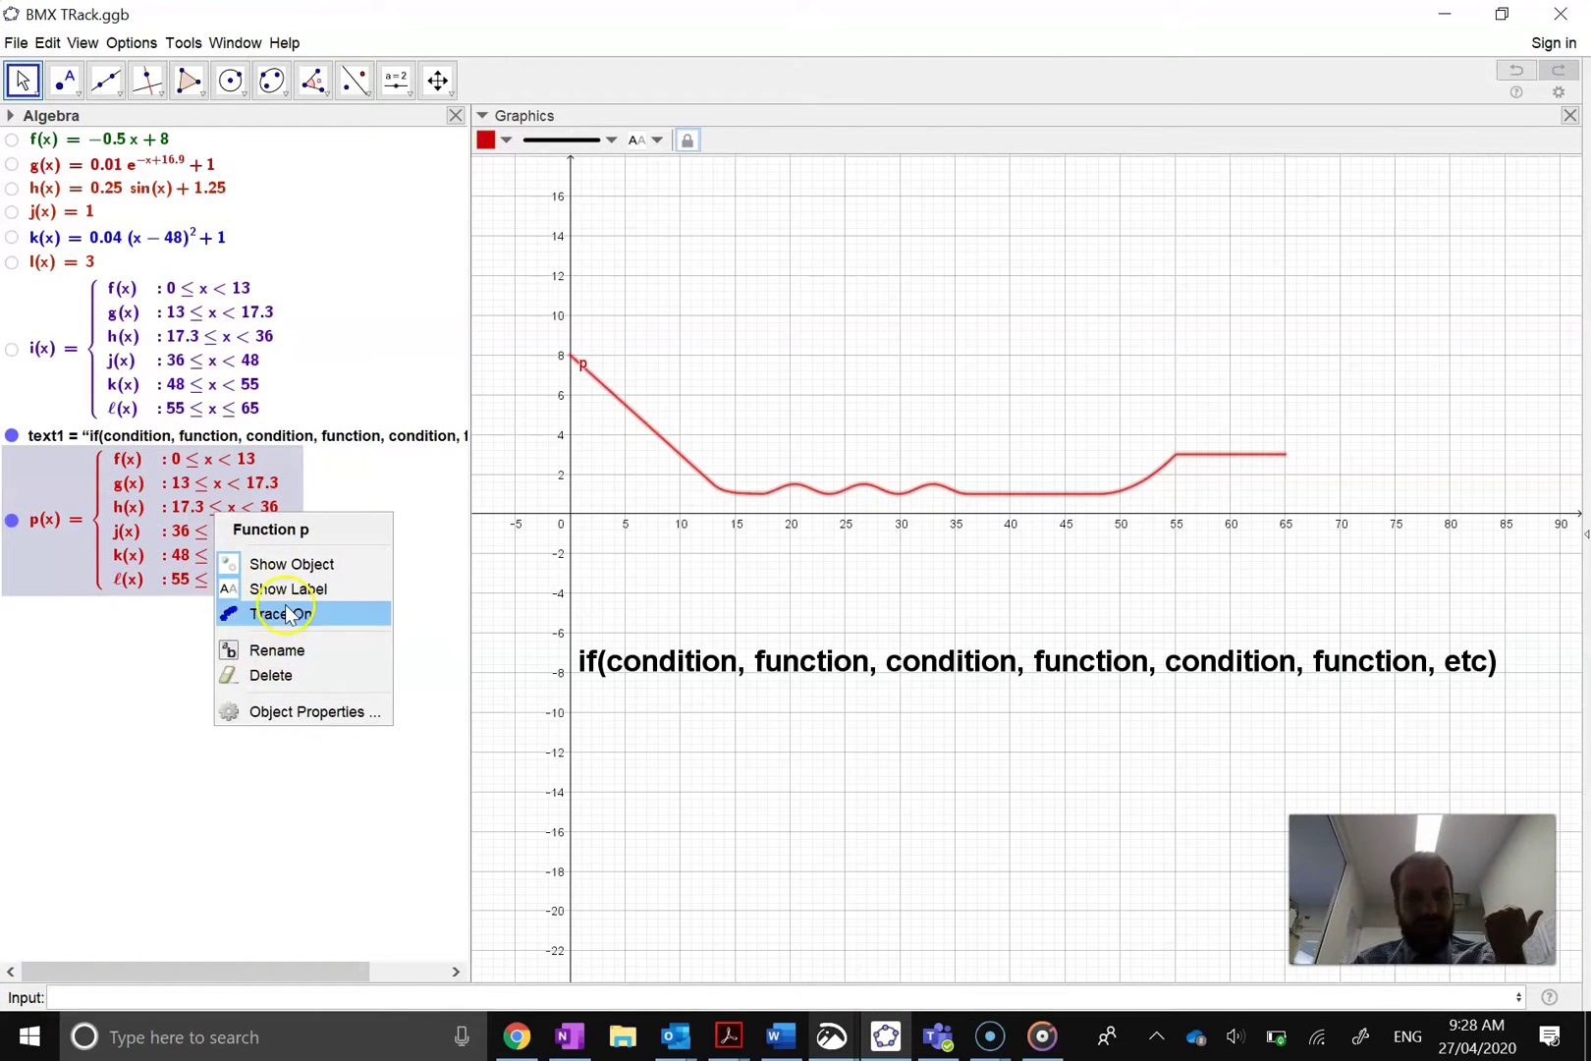
{"action": "double_click", "coordinate": [171, 530]}
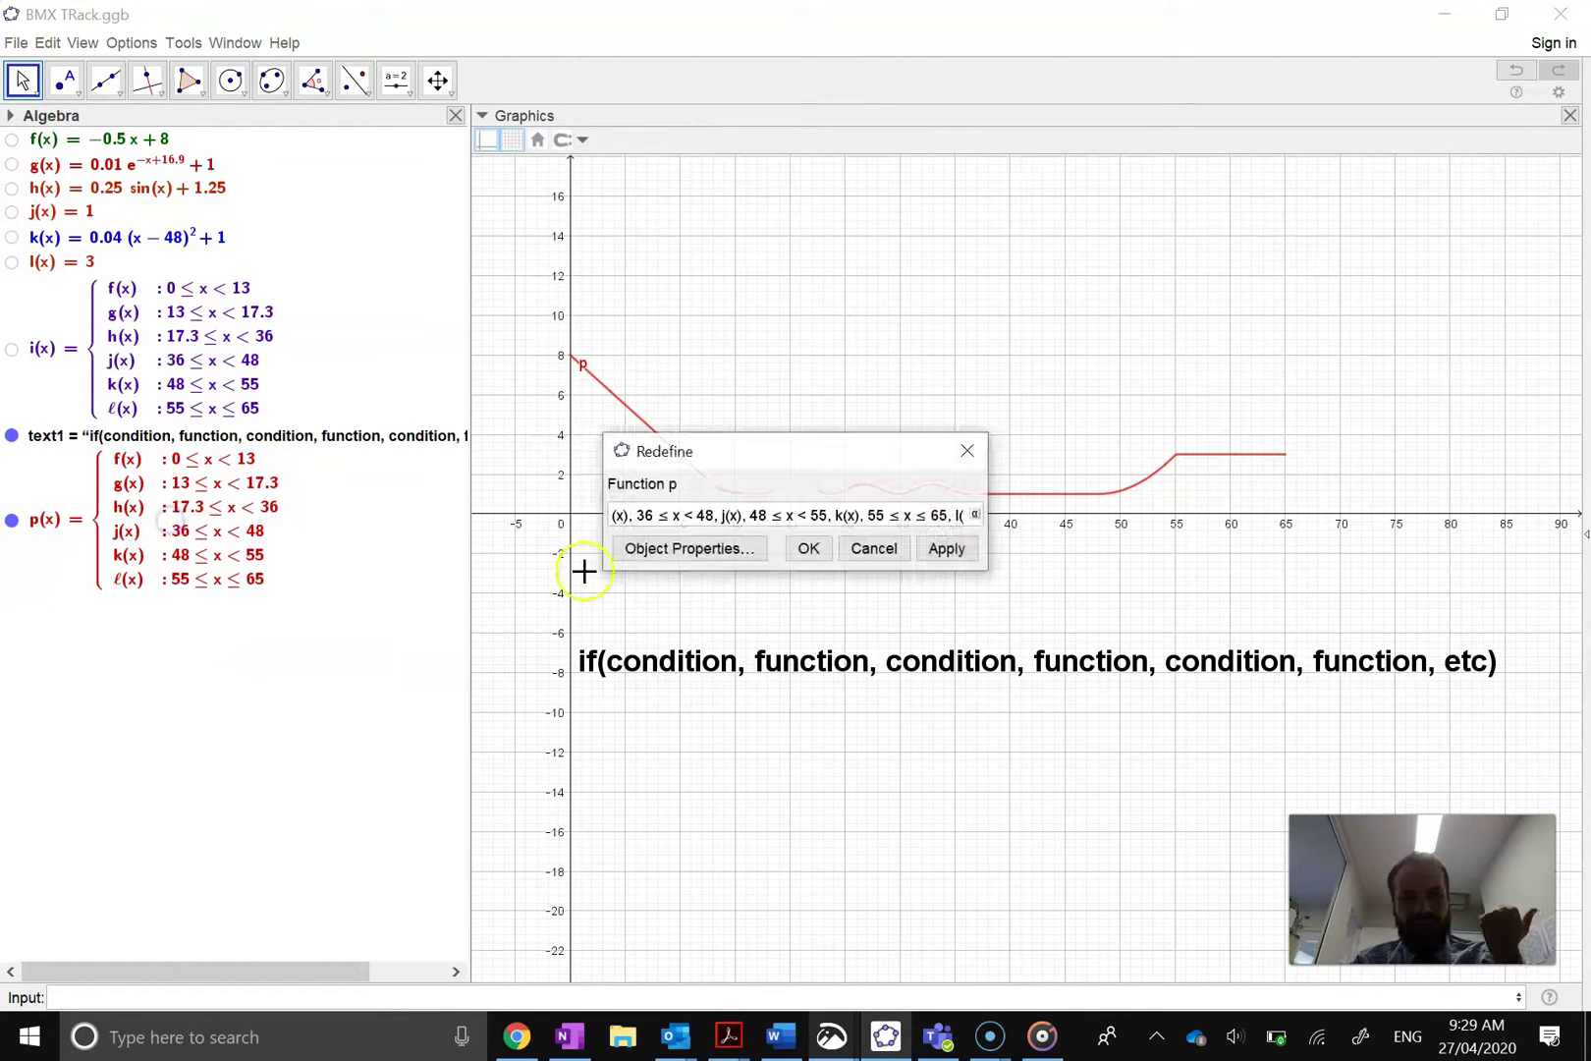
{"action": "left_click_drag", "start_coordinate": [870, 518], "coordinate": [1051, 543]}
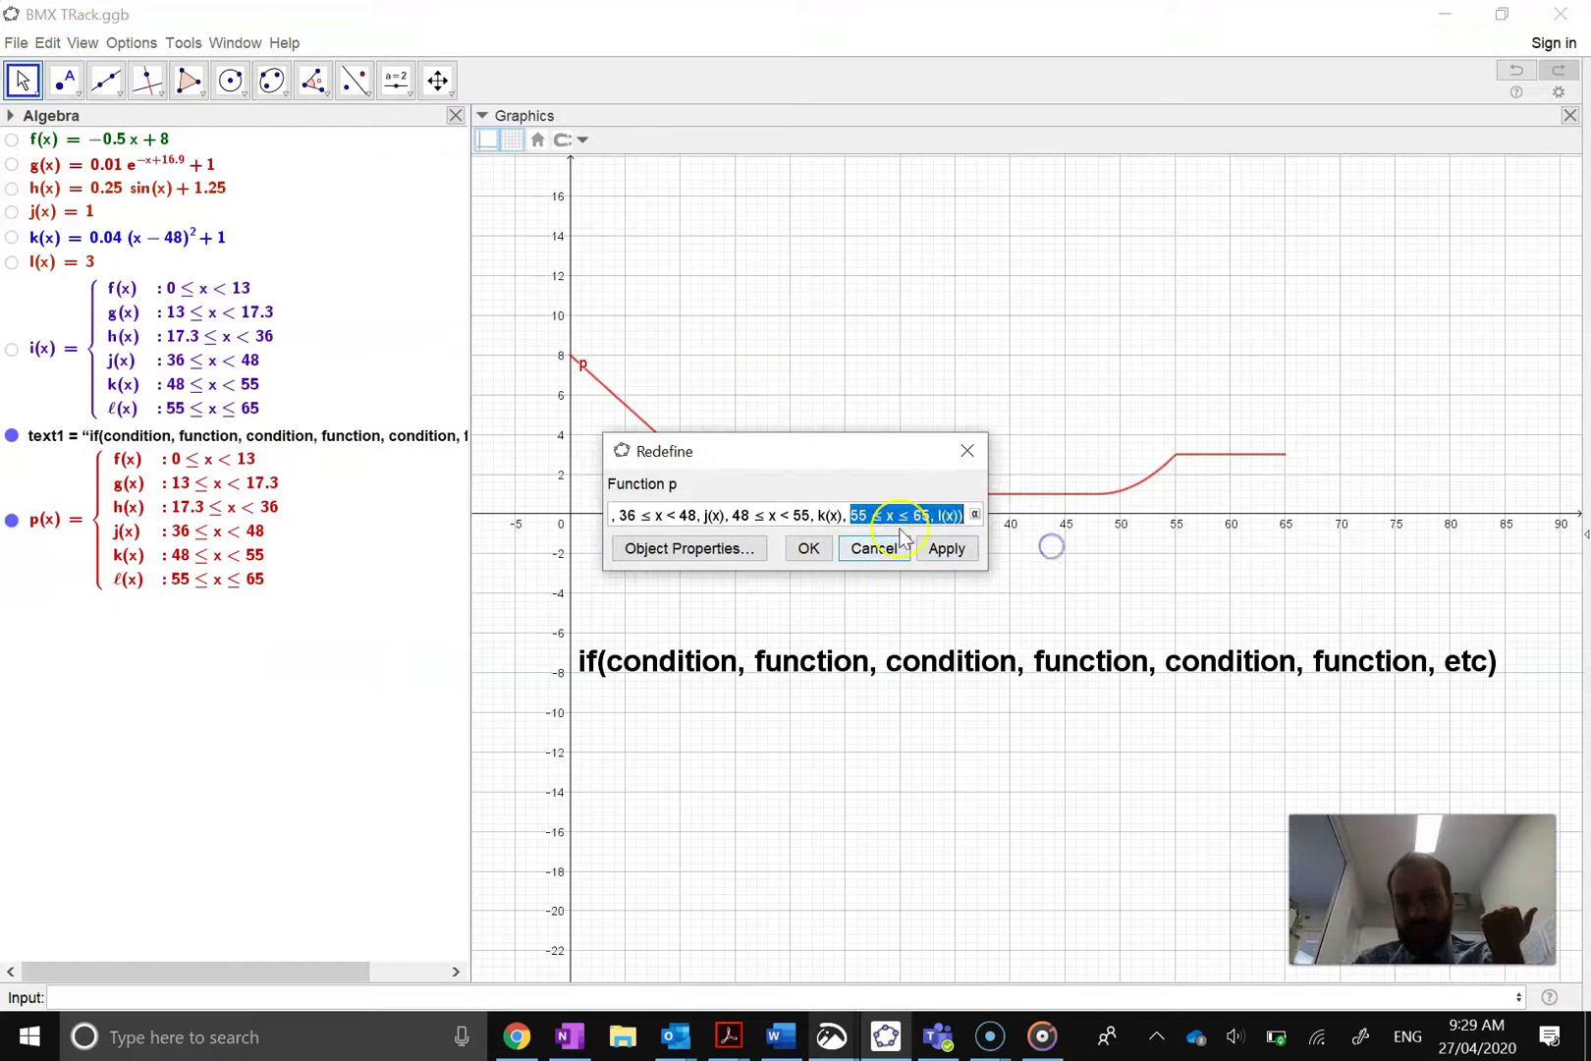
{"action": "left_click", "coordinate": [946, 549]}
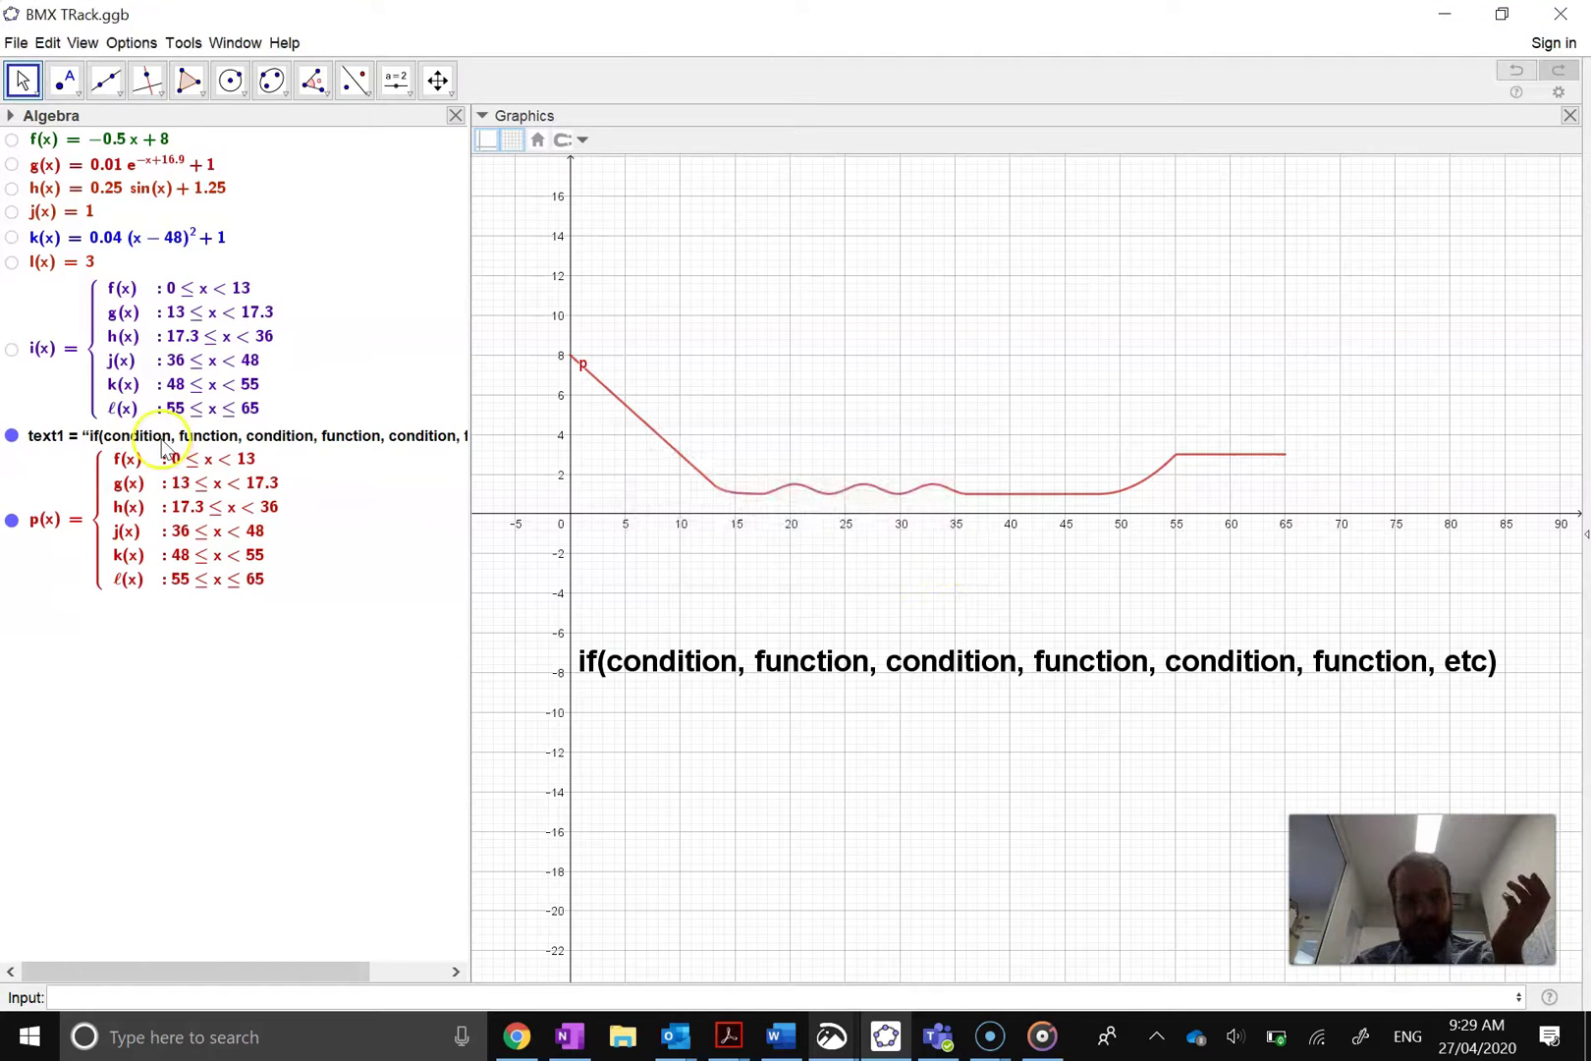